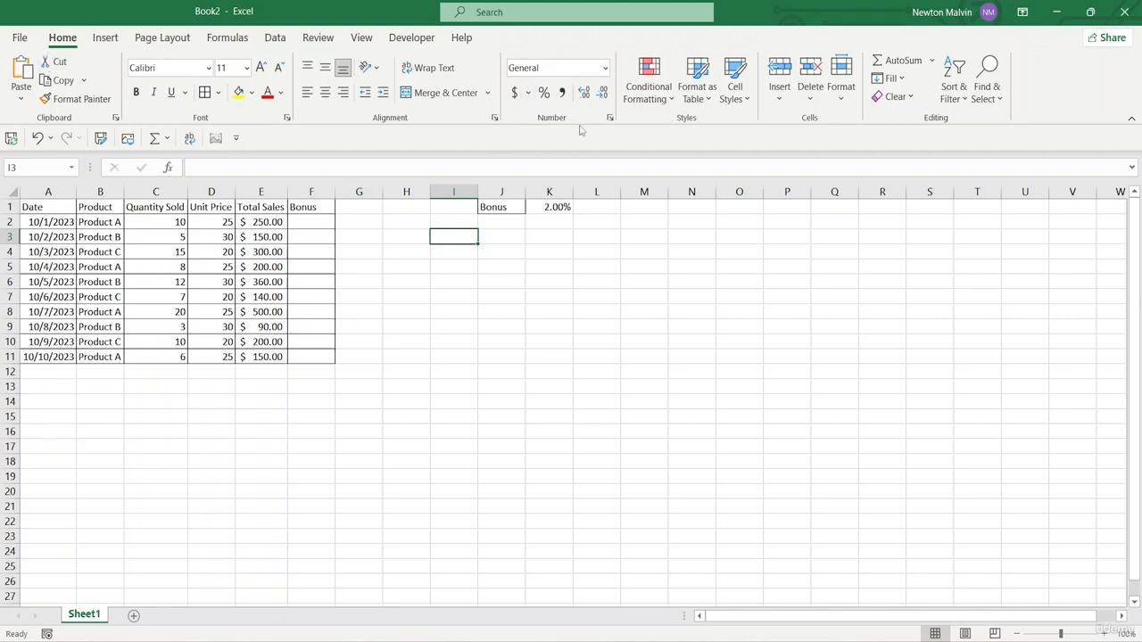
Format the Total Sales values in E2:E11 with the £ English (United Kingdom) accounting currency
{"action": "left_click", "coordinate": [528, 93]}
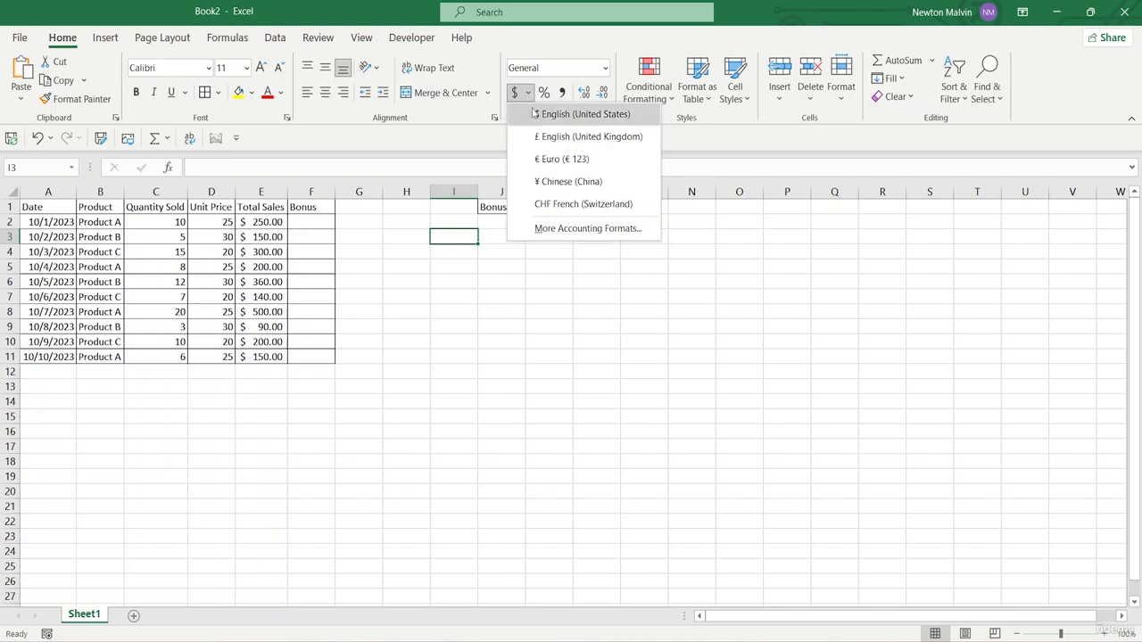
{"action": "left_click", "coordinate": [342, 152]}
{"action": "left_click_drag", "start_coordinate": [285, 223], "coordinate": [268, 357]}
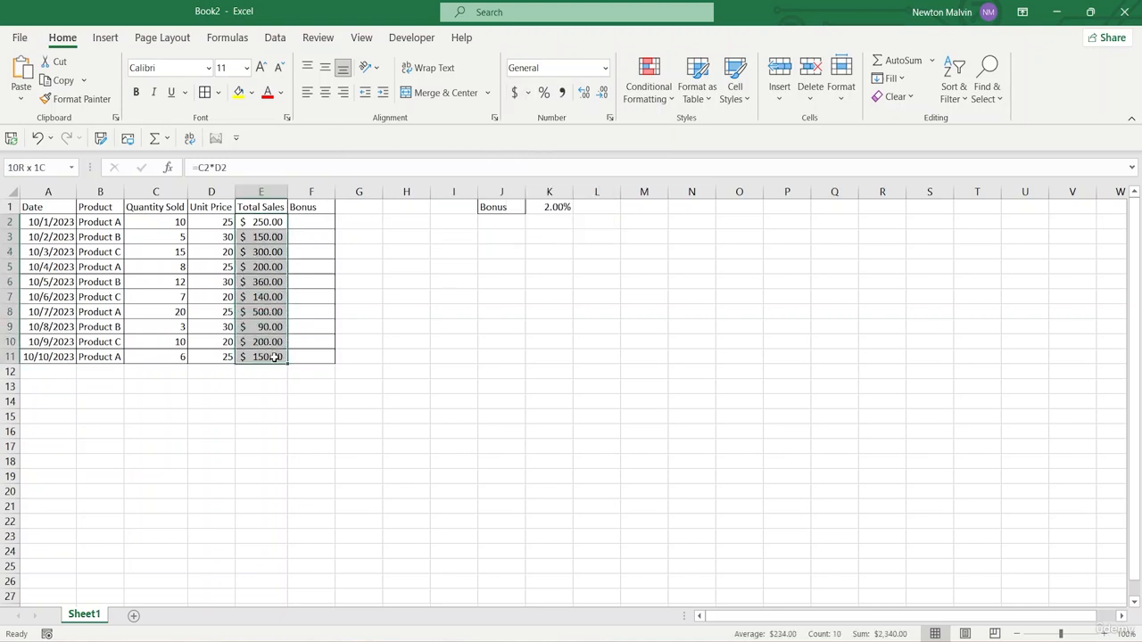
{"action": "left_click", "coordinate": [529, 93]}
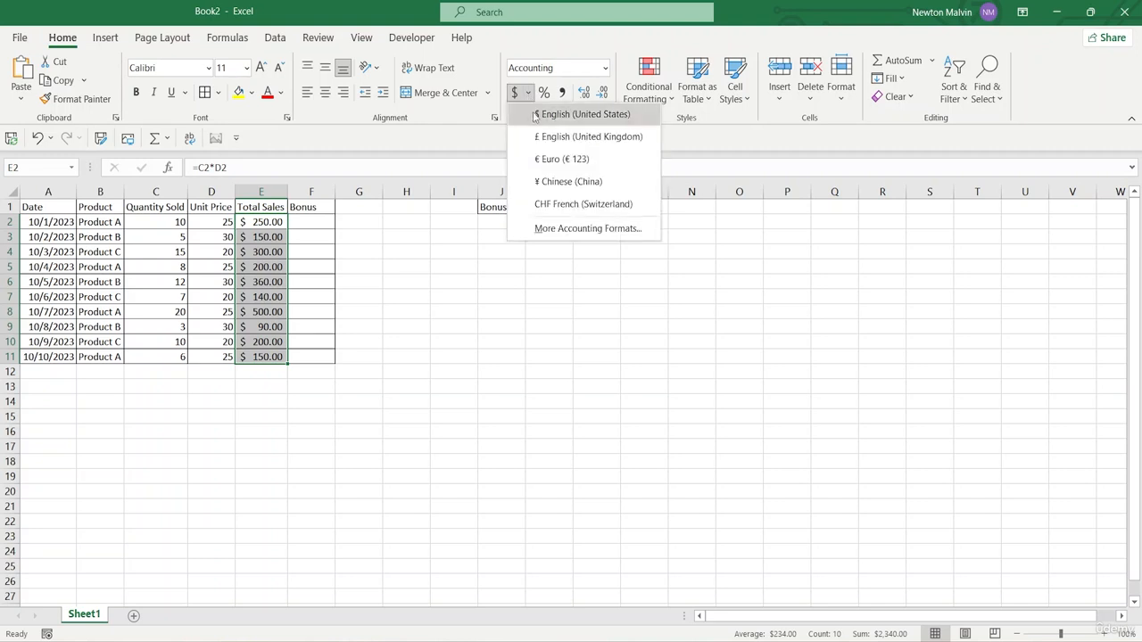
{"action": "left_click", "coordinate": [576, 141]}
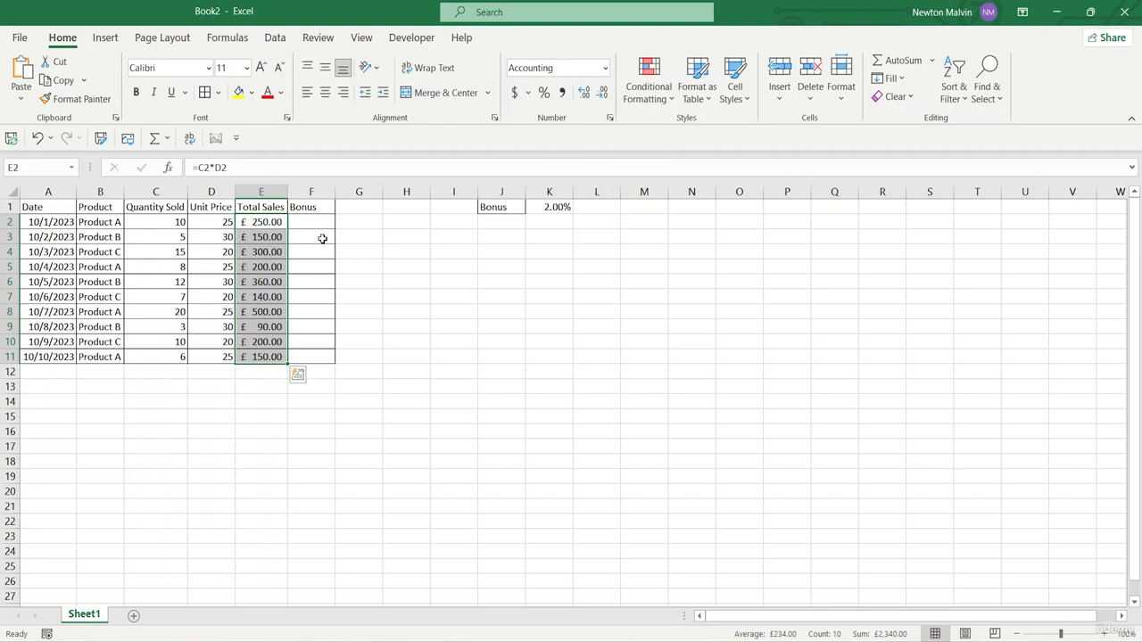
Switch the Total Sales values in E2:E11 to the $ English (United States) accounting currency
{"action": "left_click", "coordinate": [530, 94]}
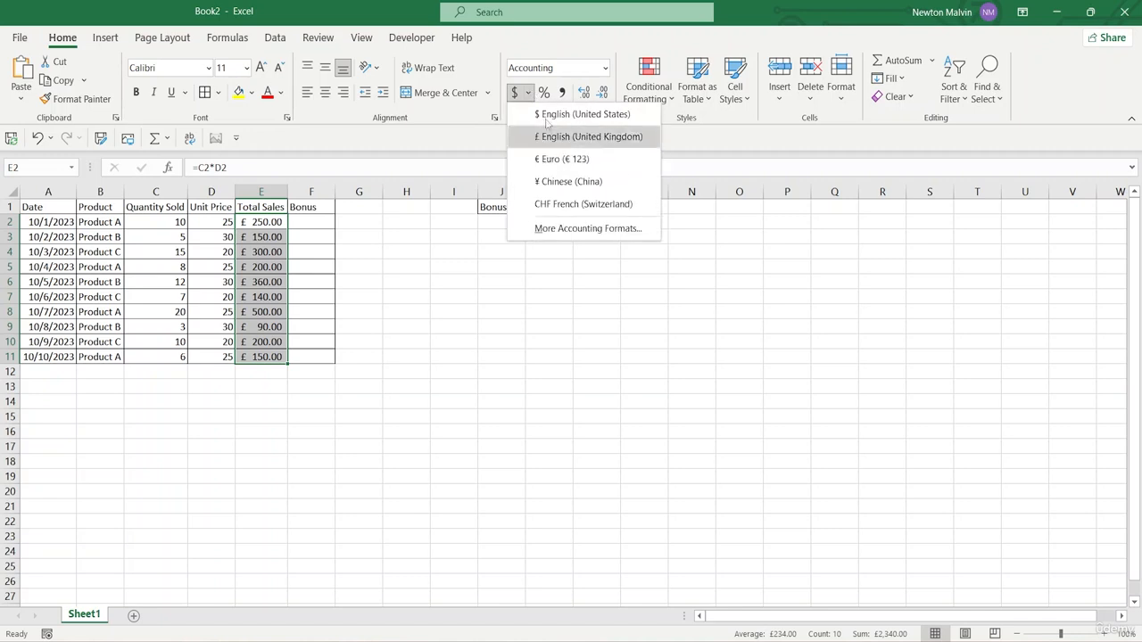
{"action": "left_click", "coordinate": [555, 113]}
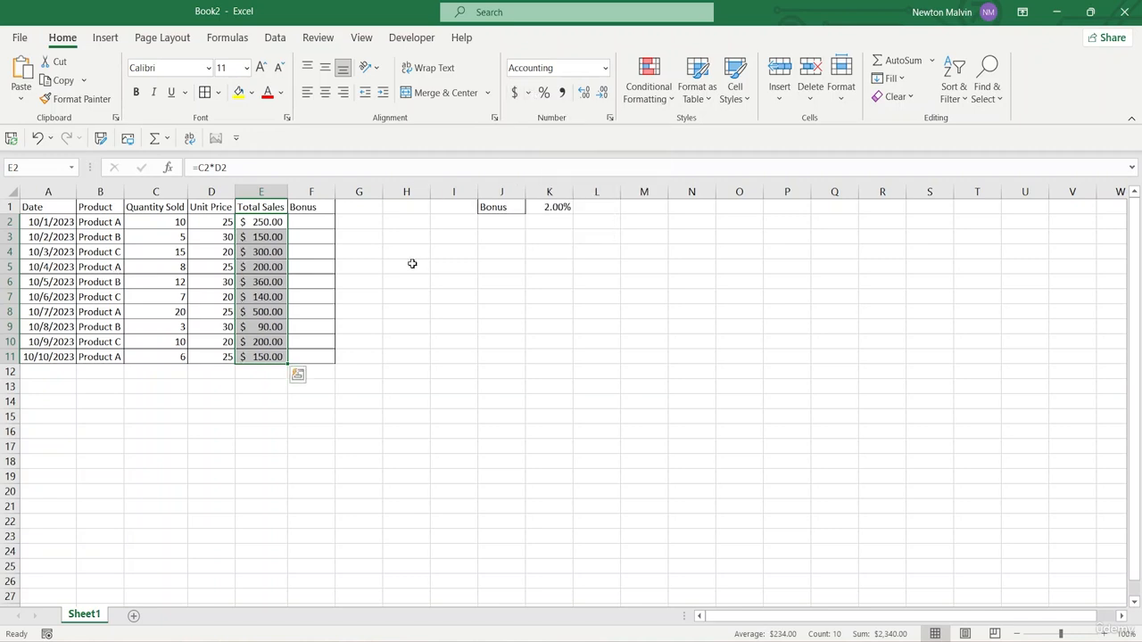
{"action": "left_click", "coordinate": [453, 206]}
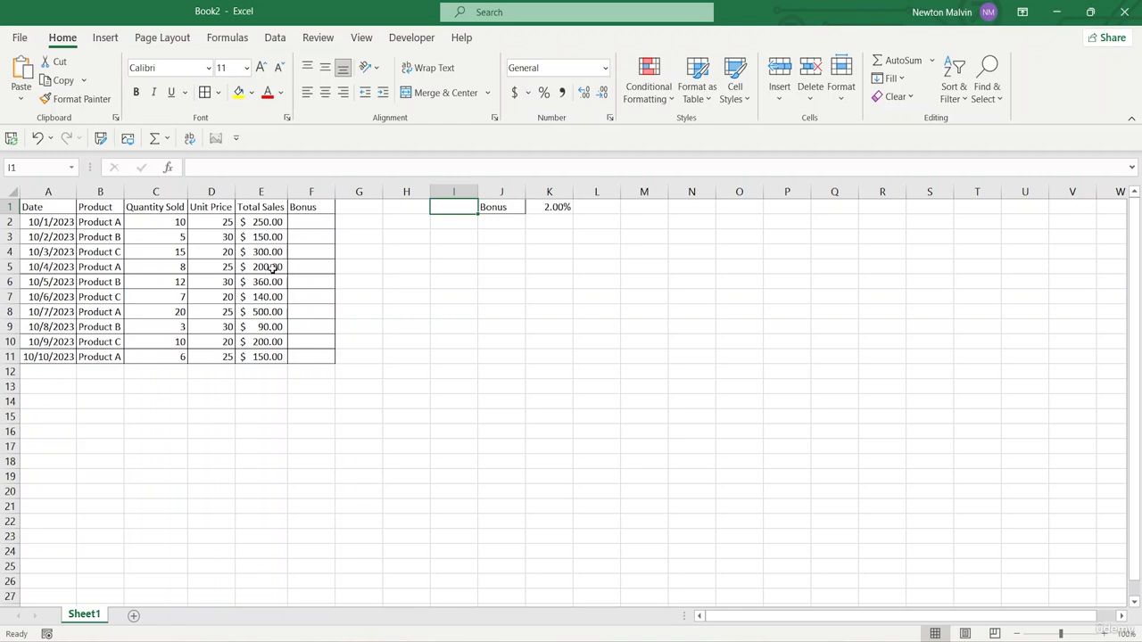
Enter the sample numbers 10 in cell J7 and 20 in cell K7
{"action": "left_click", "coordinate": [303, 222]}
{"action": "left_click", "coordinate": [518, 300]}
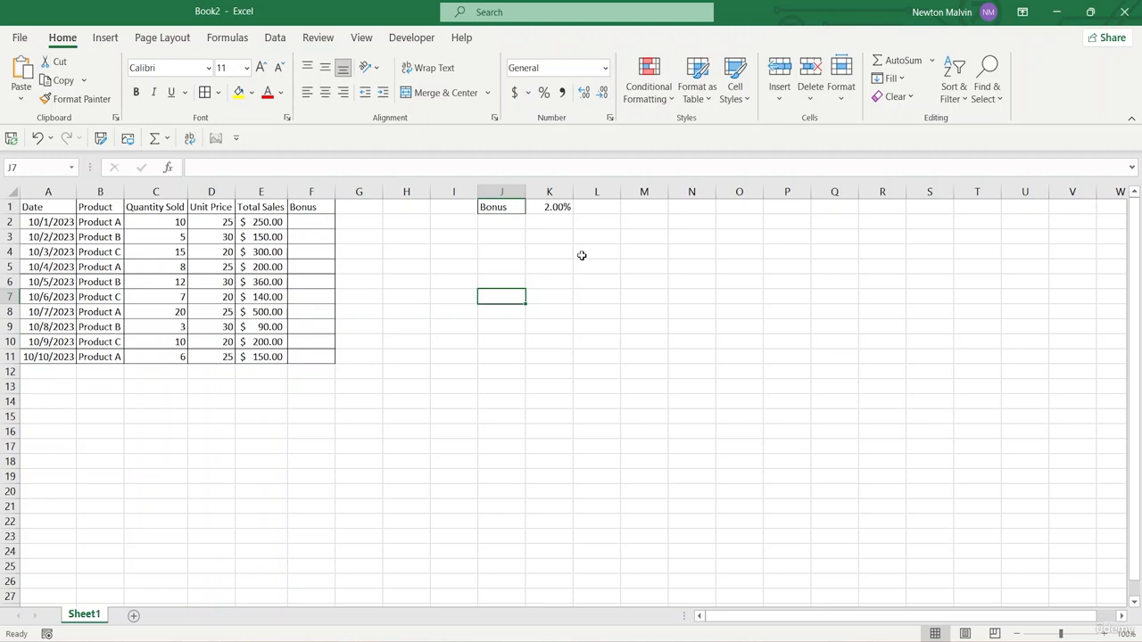
{"action": "type", "text": "10"}
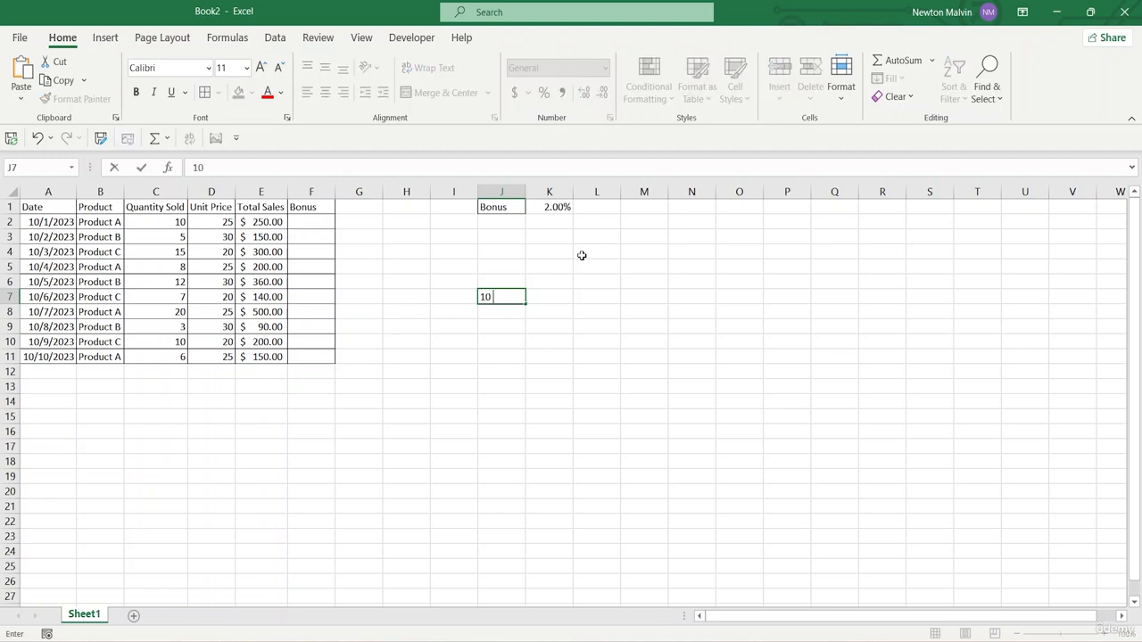
{"action": "key", "text": "Tab"}
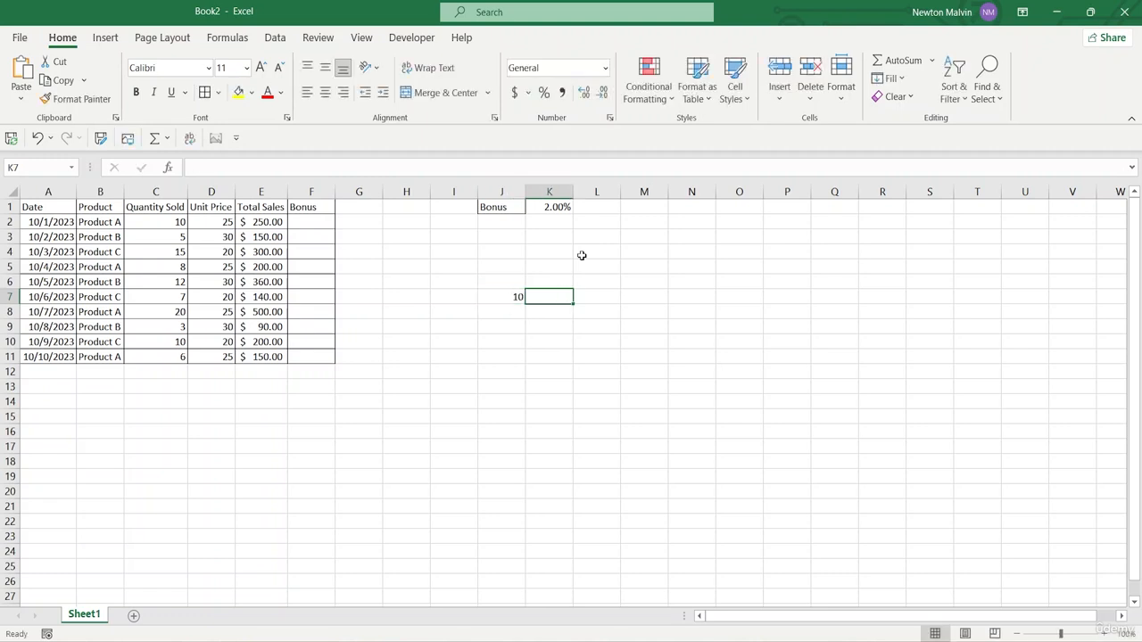
{"action": "type", "text": "20"}
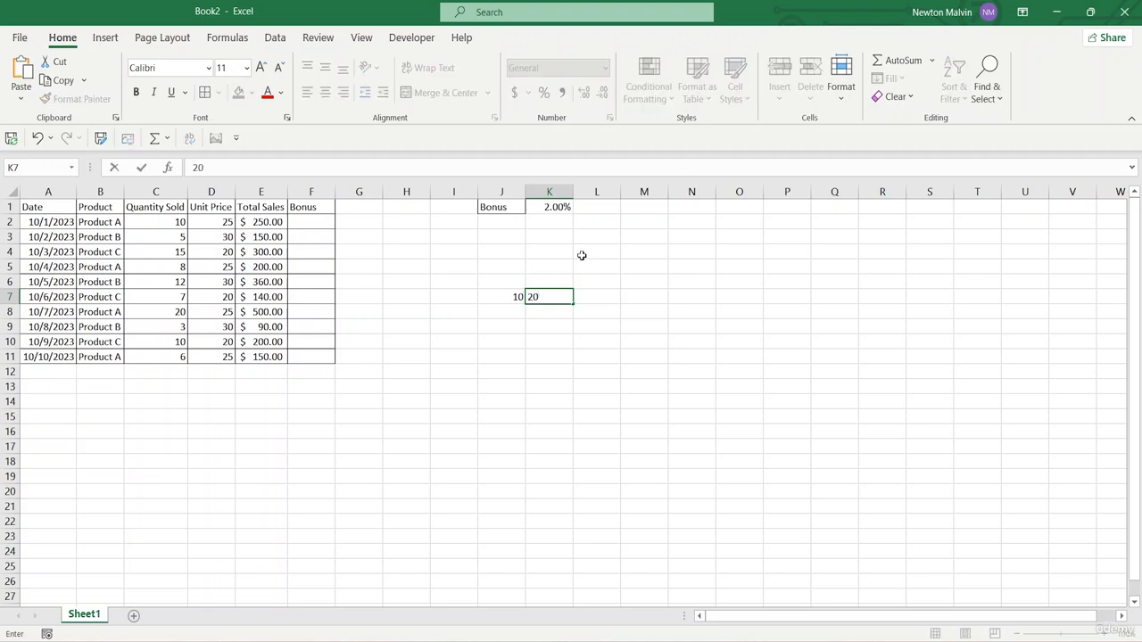
{"action": "key", "text": "Tab"}
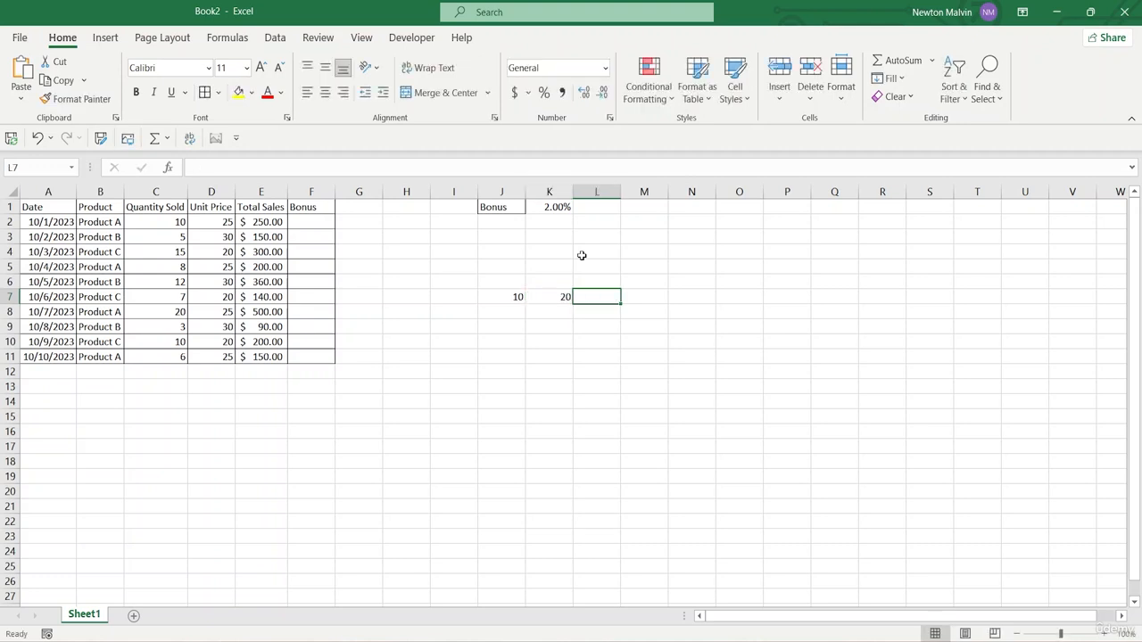
Add the two sample numbers in cell L7 with the formula =SUM(J7:K7)
{"action": "type", "text": "="}
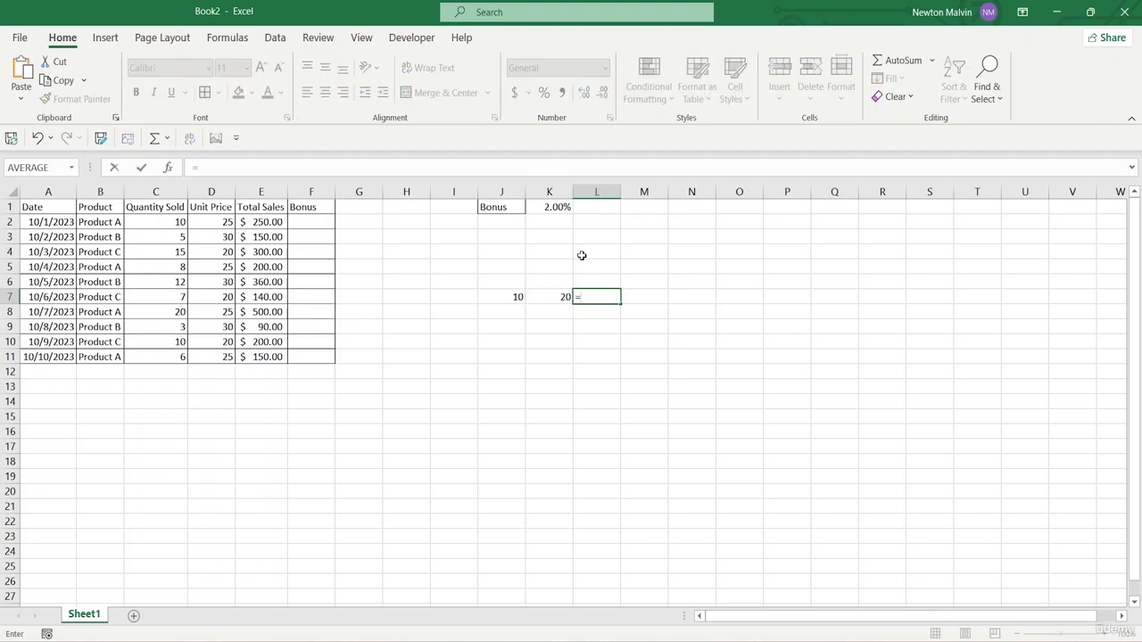
{"action": "type", "text": "sum"}
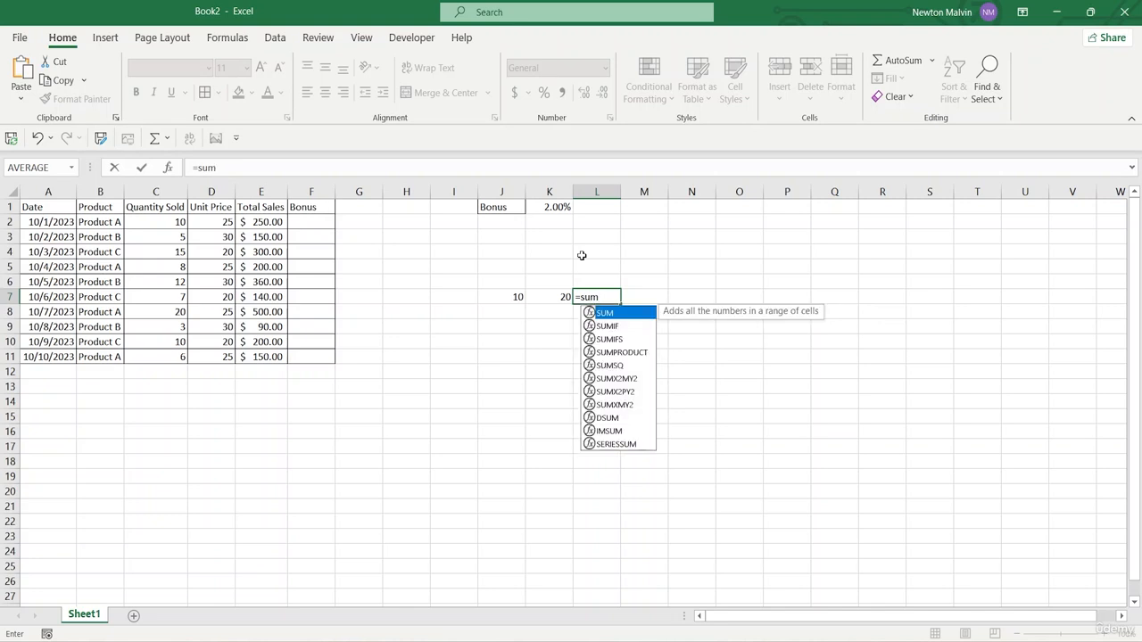
{"action": "type", "text": "("}
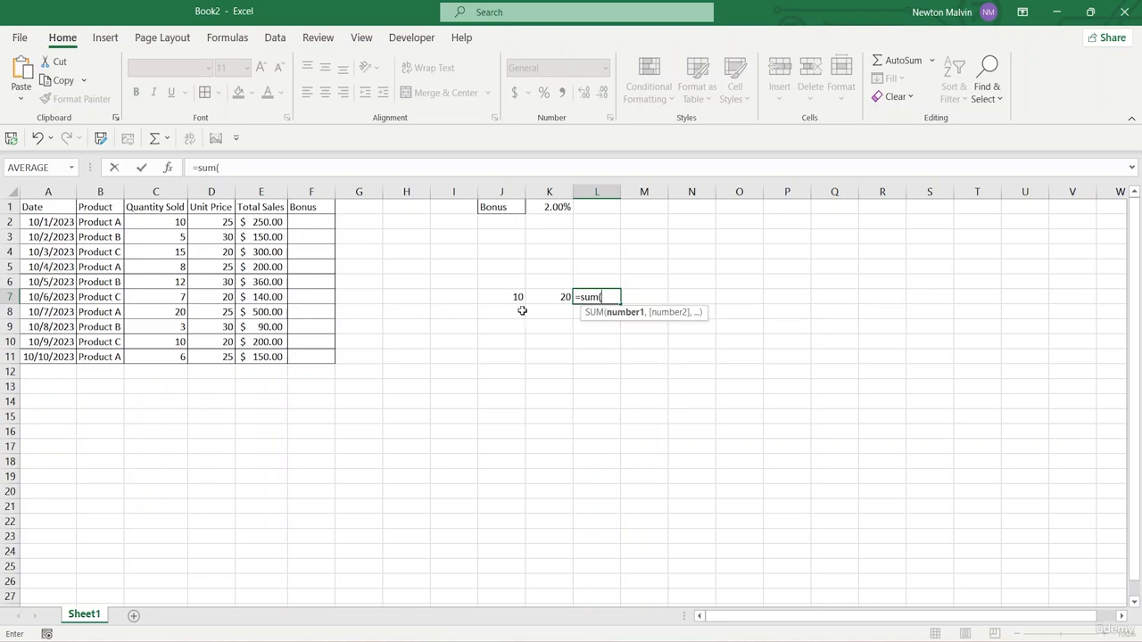
{"action": "left_click_drag", "start_coordinate": [520, 297], "coordinate": [551, 295]}
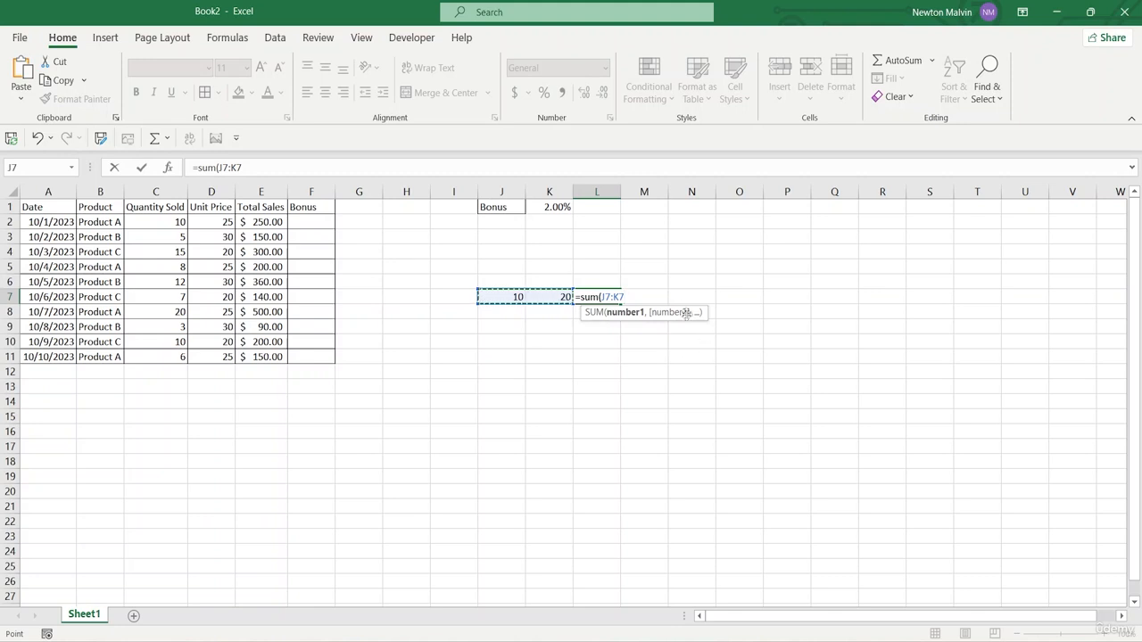
{"action": "type", "text": "("}
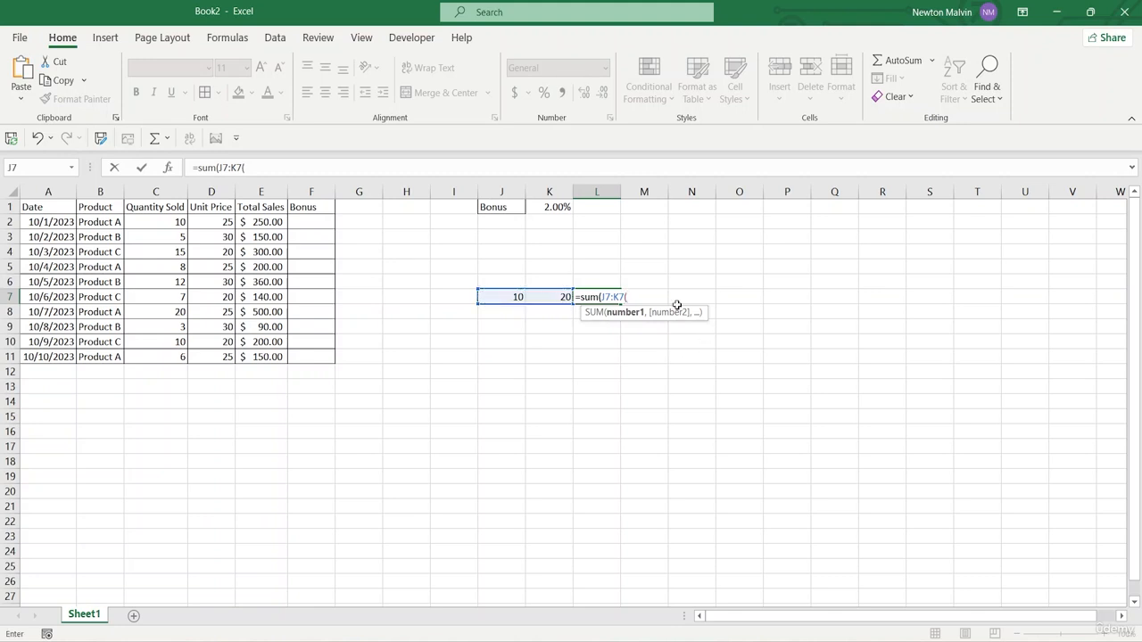
{"action": "key", "text": "BackSpace"}
{"action": "type", "text": ")"}
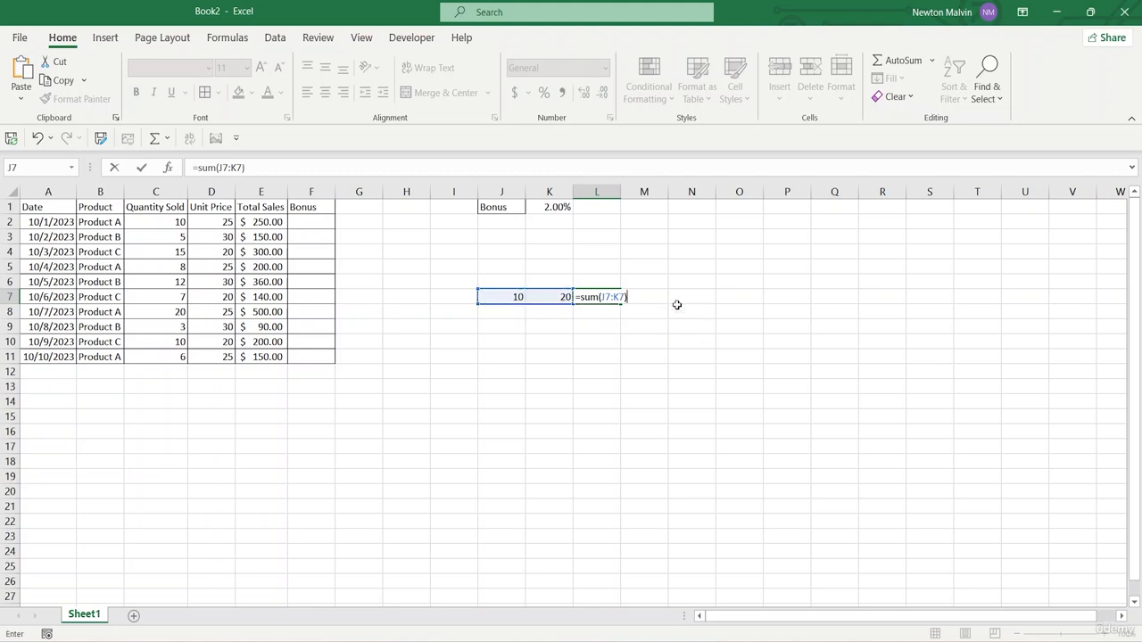
{"action": "key", "text": "Return"}
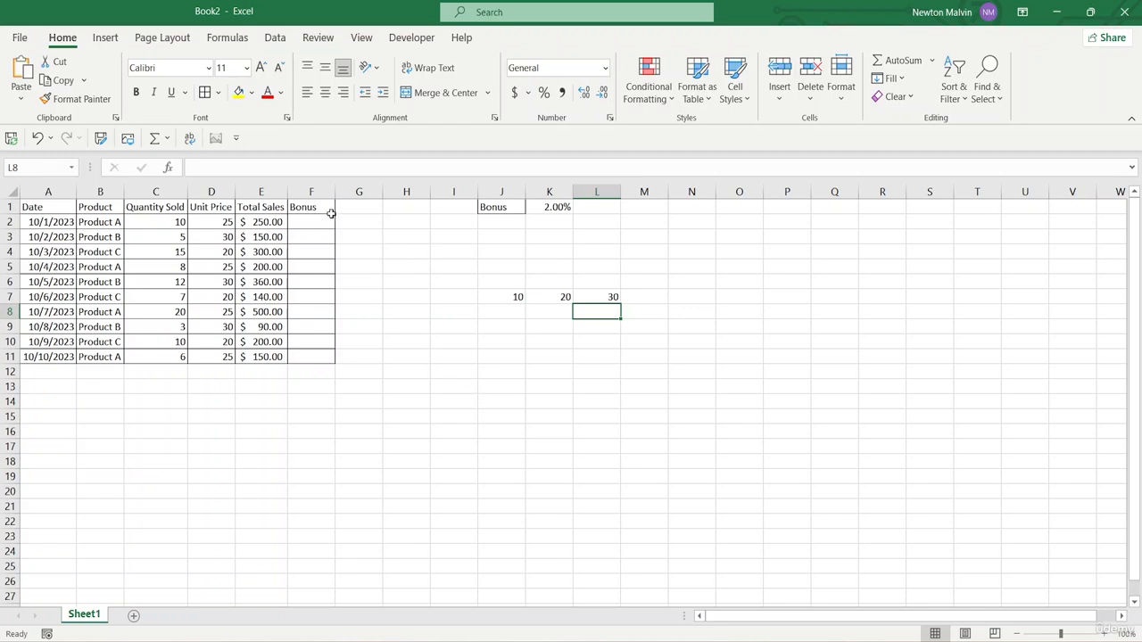
Calculate the first product's bonus in cell F2 with the formula =E2*K1, multiplying its total sales by the bonus rate
{"action": "left_click", "coordinate": [559, 207]}
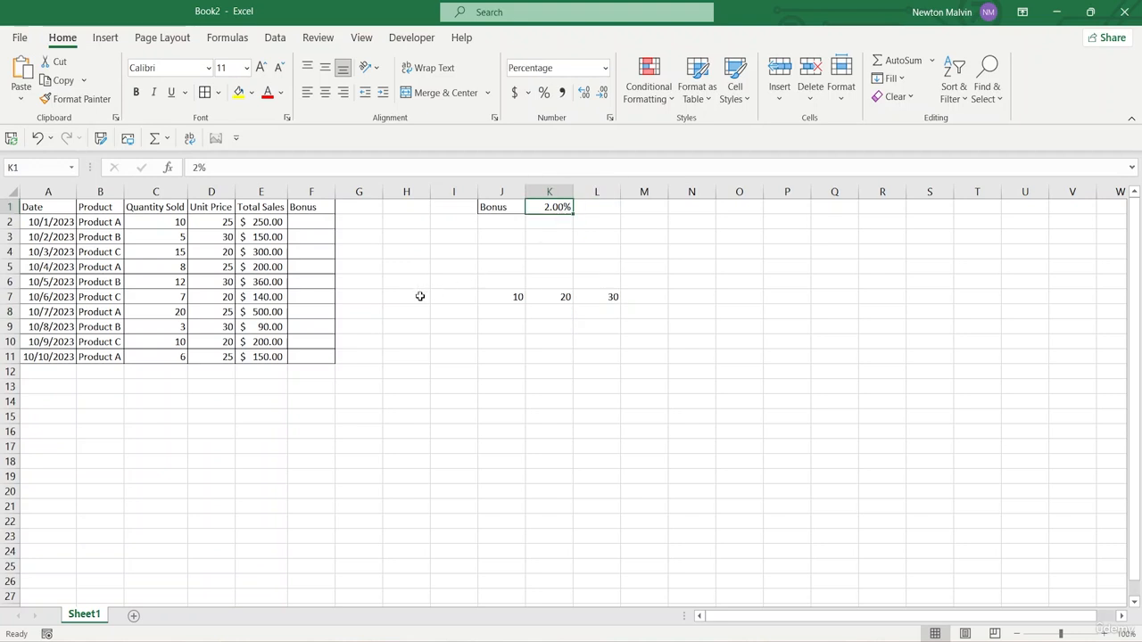
{"action": "left_click", "coordinate": [298, 225]}
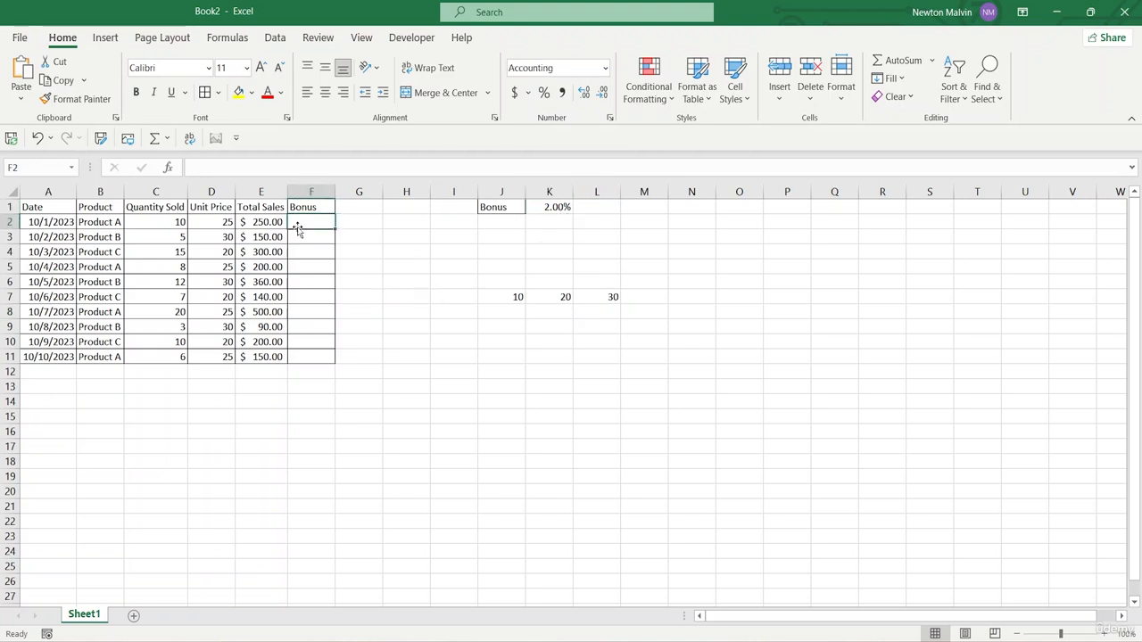
{"action": "left_click", "coordinate": [251, 222]}
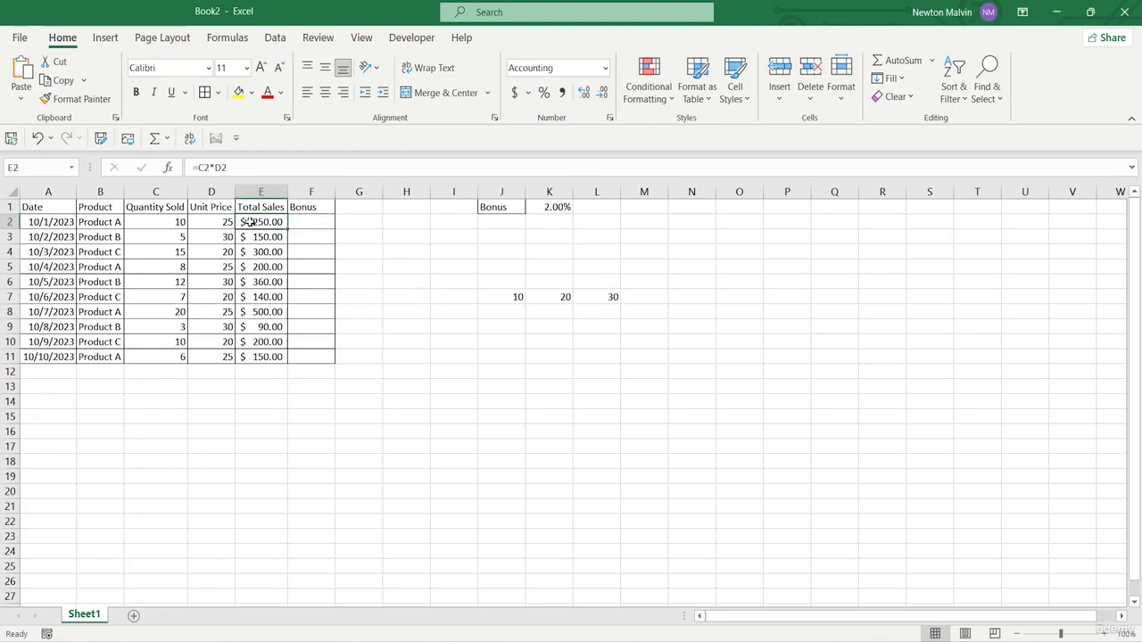
{"action": "left_click", "coordinate": [551, 207]}
{"action": "left_click", "coordinate": [303, 228]}
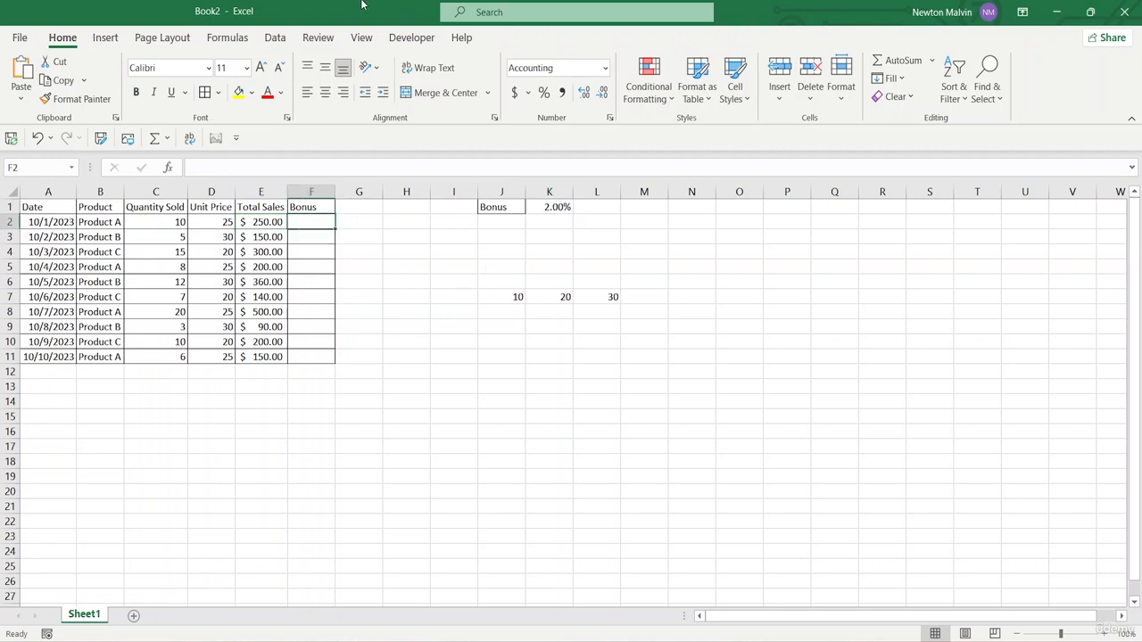
{"action": "type", "text": "="}
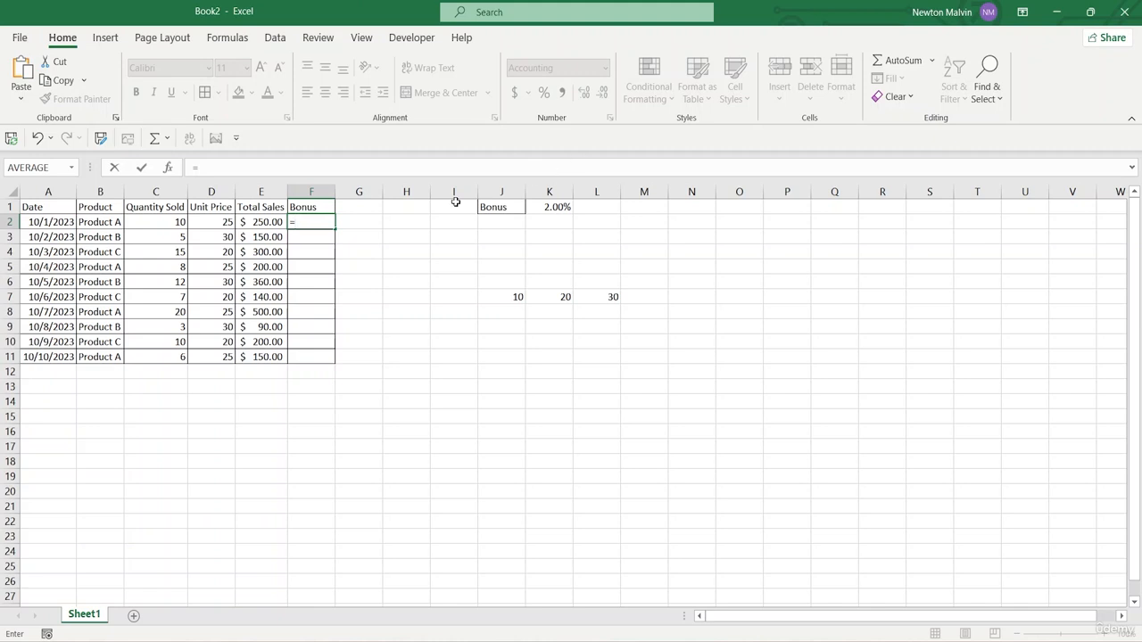
{"action": "left_click", "coordinate": [263, 222]}
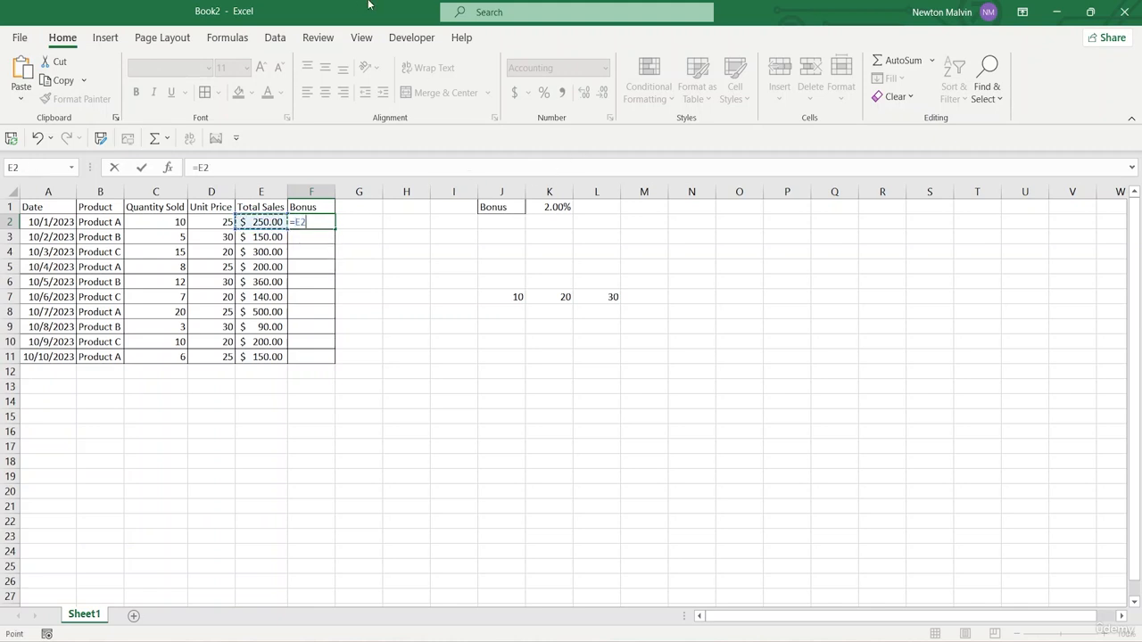
{"action": "type", "text": "*"}
{"action": "left_click", "coordinate": [553, 207]}
{"action": "key", "text": "Return"}
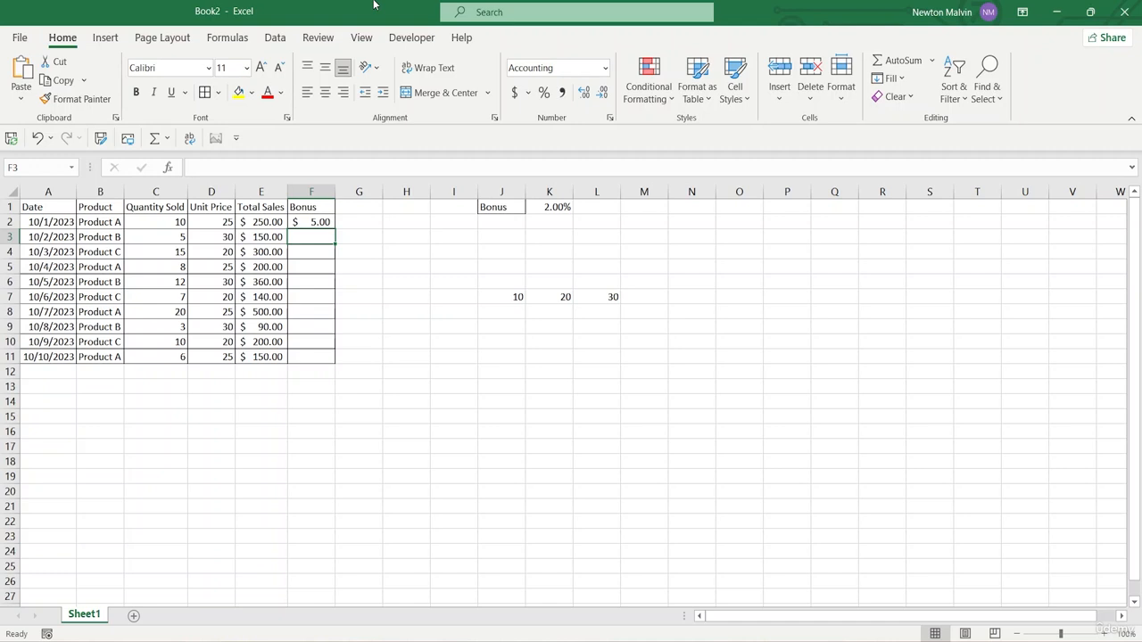
Fill the bonus formula from F2 down through F11, and check the bonus rate cell K1 it refers to
{"action": "left_click", "coordinate": [307, 224]}
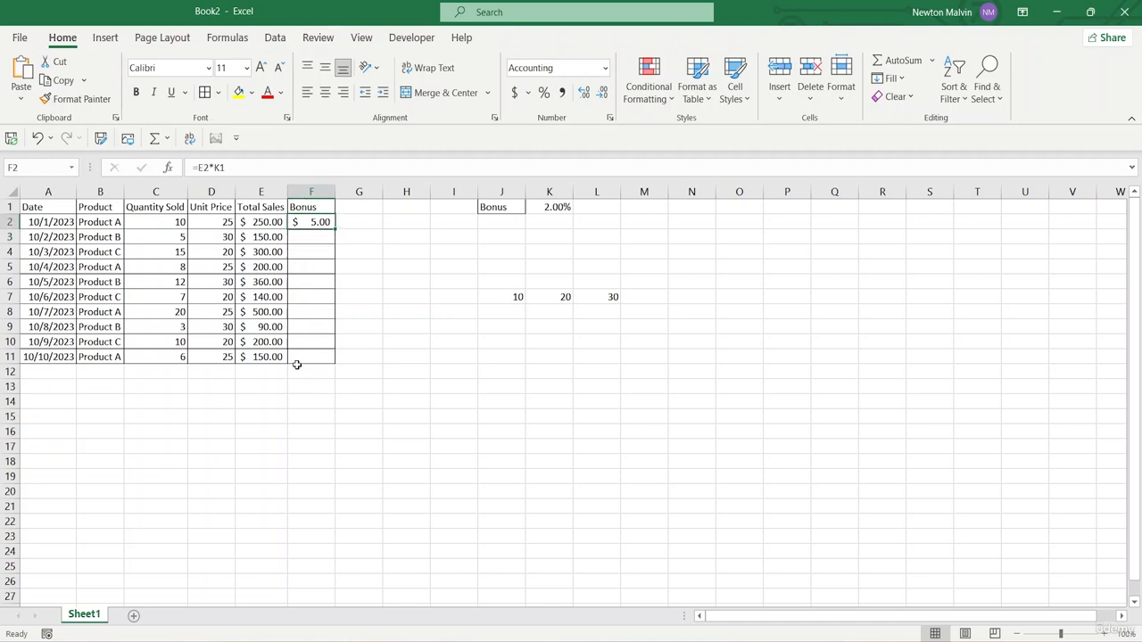
{"action": "left_click_drag", "start_coordinate": [335, 230], "coordinate": [330, 361]}
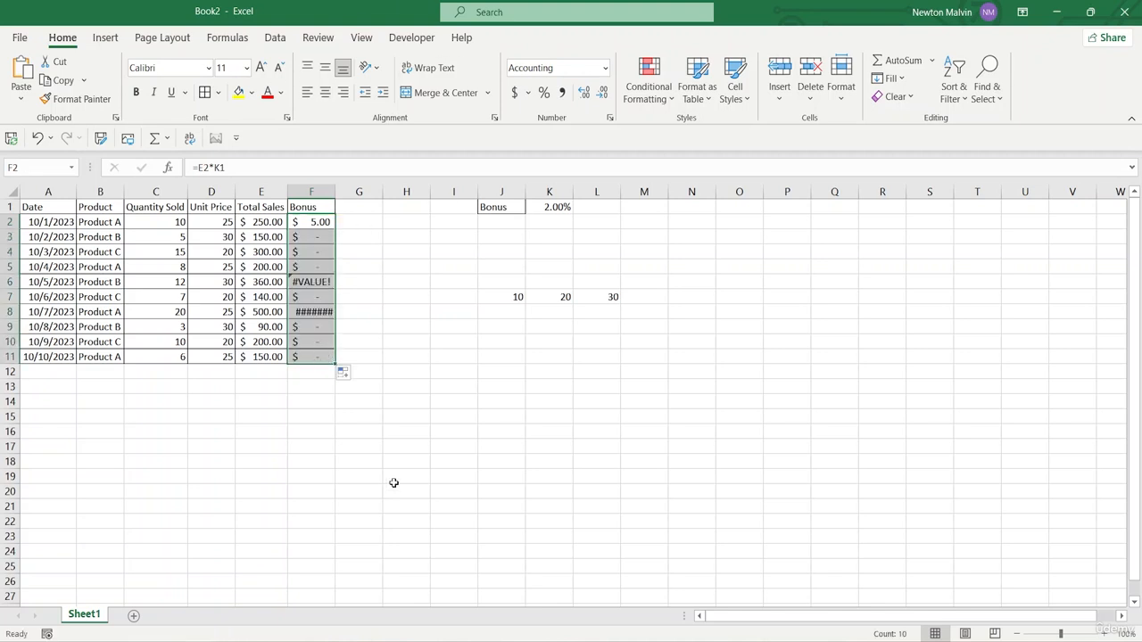
{"action": "left_click", "coordinate": [384, 248]}
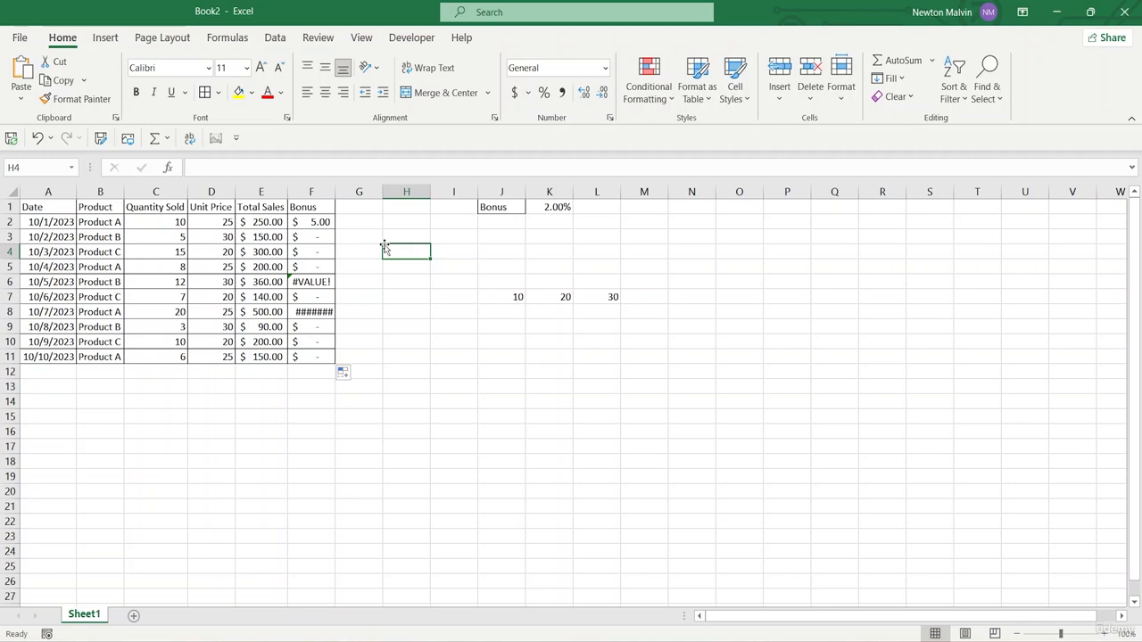
{"action": "left_click", "coordinate": [543, 209]}
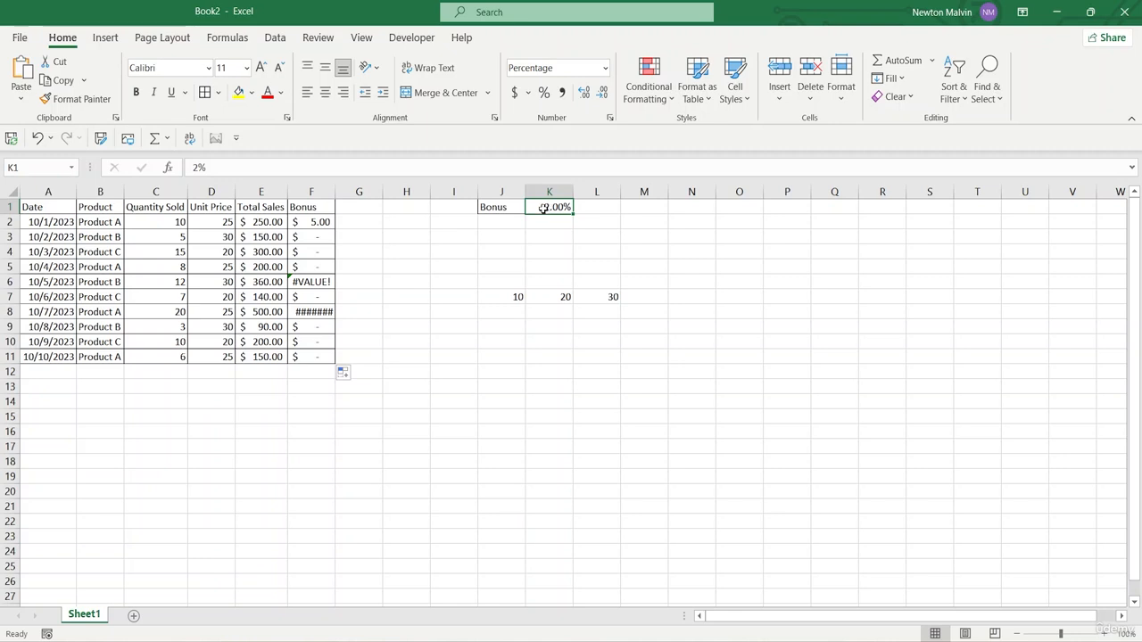
Clear the bonus formulas from the range F2:F11
{"action": "left_click", "coordinate": [313, 222]}
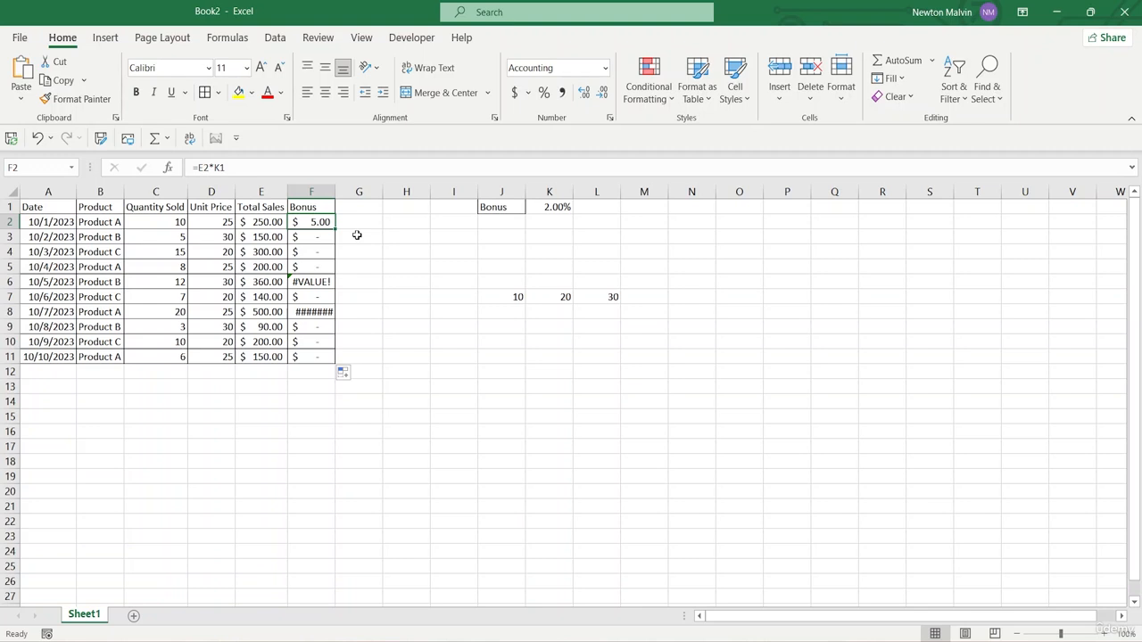
{"action": "left_click_drag", "start_coordinate": [317, 221], "coordinate": [330, 351]}
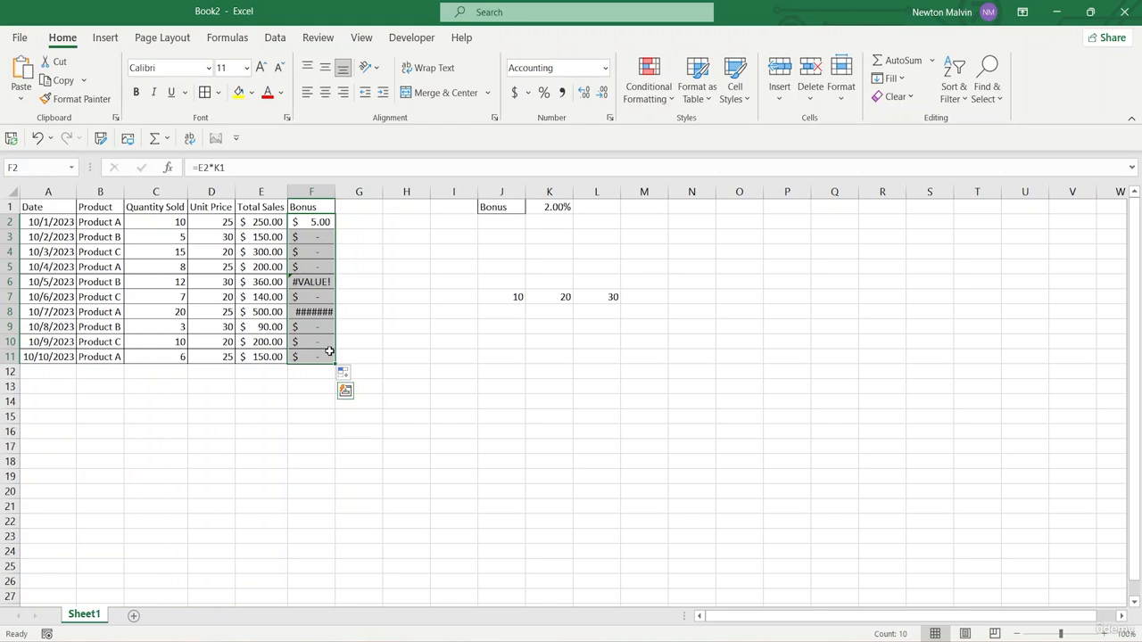
{"action": "key", "text": "Delete"}
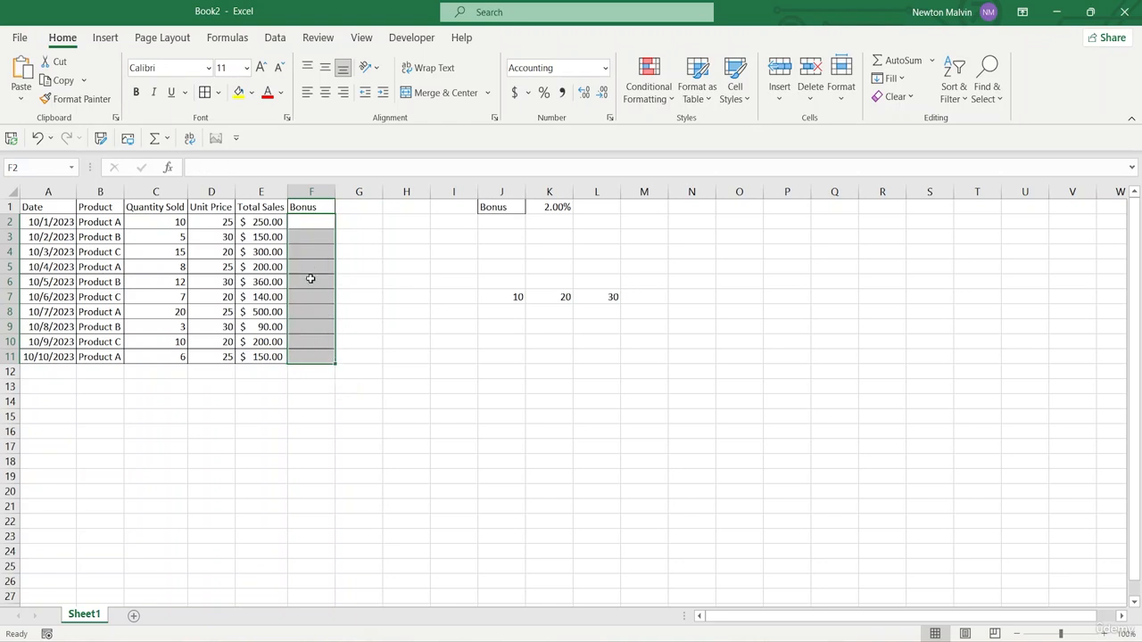
{"action": "left_click", "coordinate": [307, 221]}
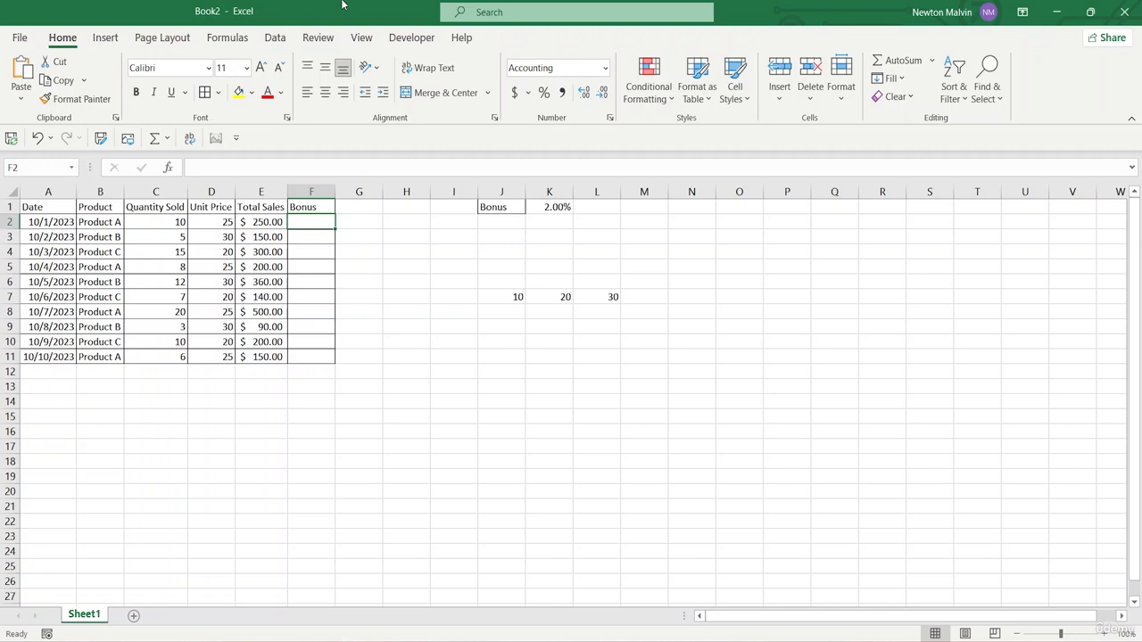
{"action": "type", "text": "="}
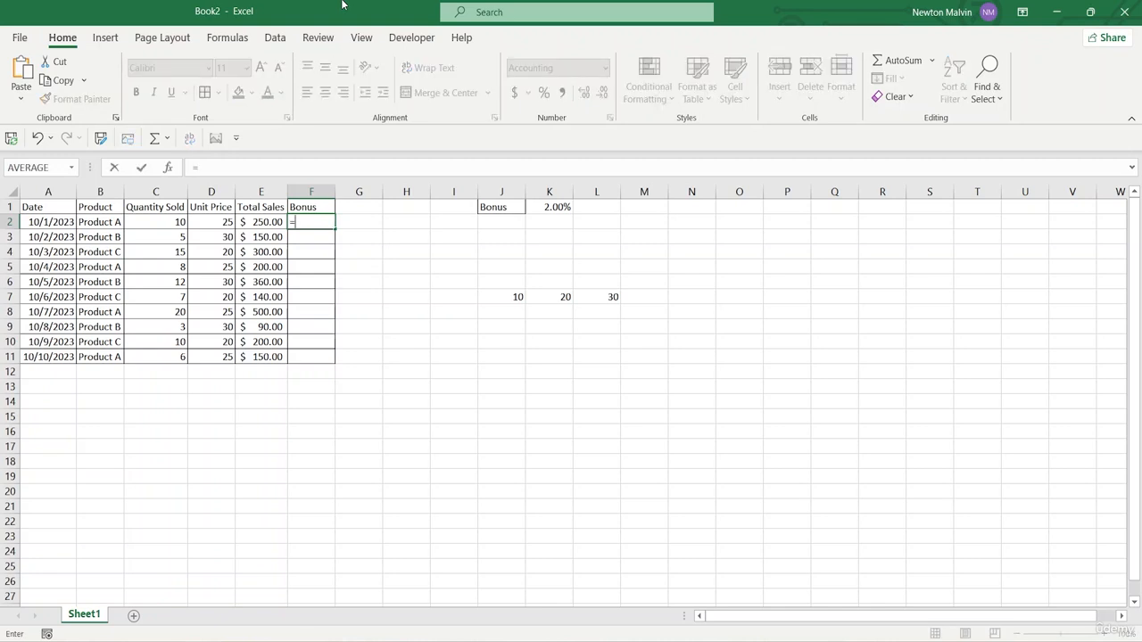
{"action": "left_click", "coordinate": [259, 222]}
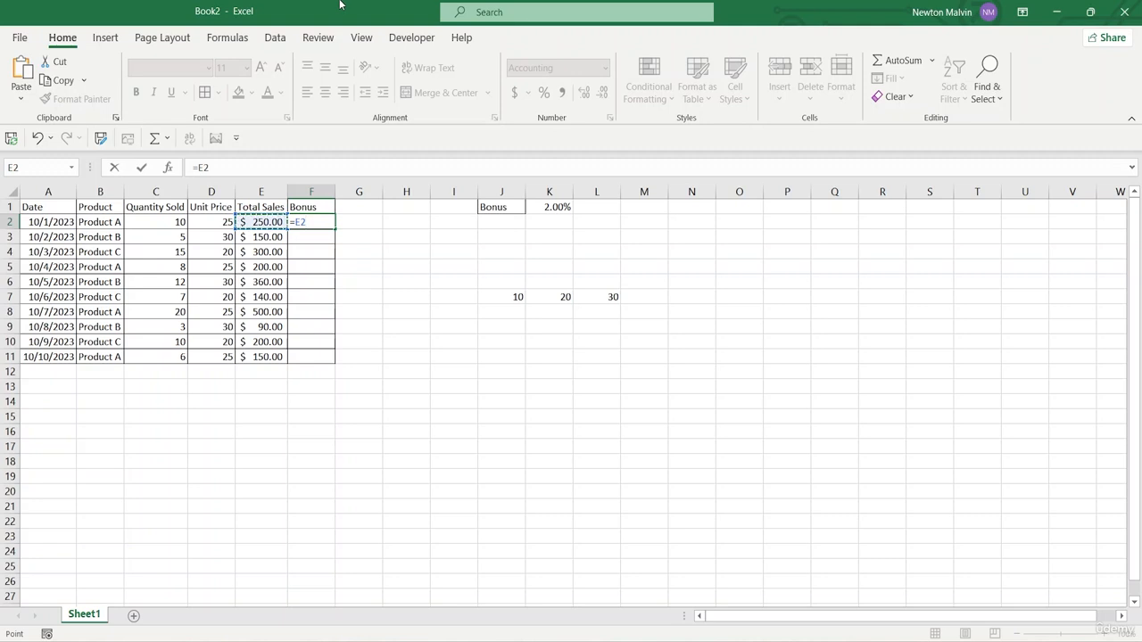
{"action": "key", "text": "F4"}
{"action": "left_click", "coordinate": [546, 207]}
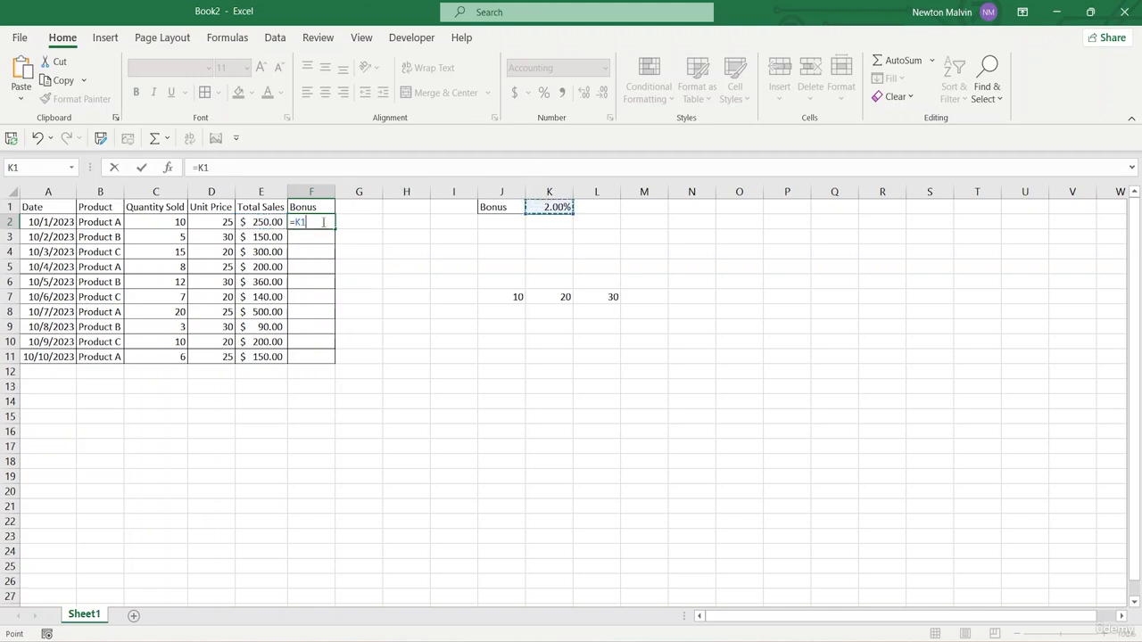
{"action": "key", "text": "F4"}
{"action": "left_click", "coordinate": [266, 222]}
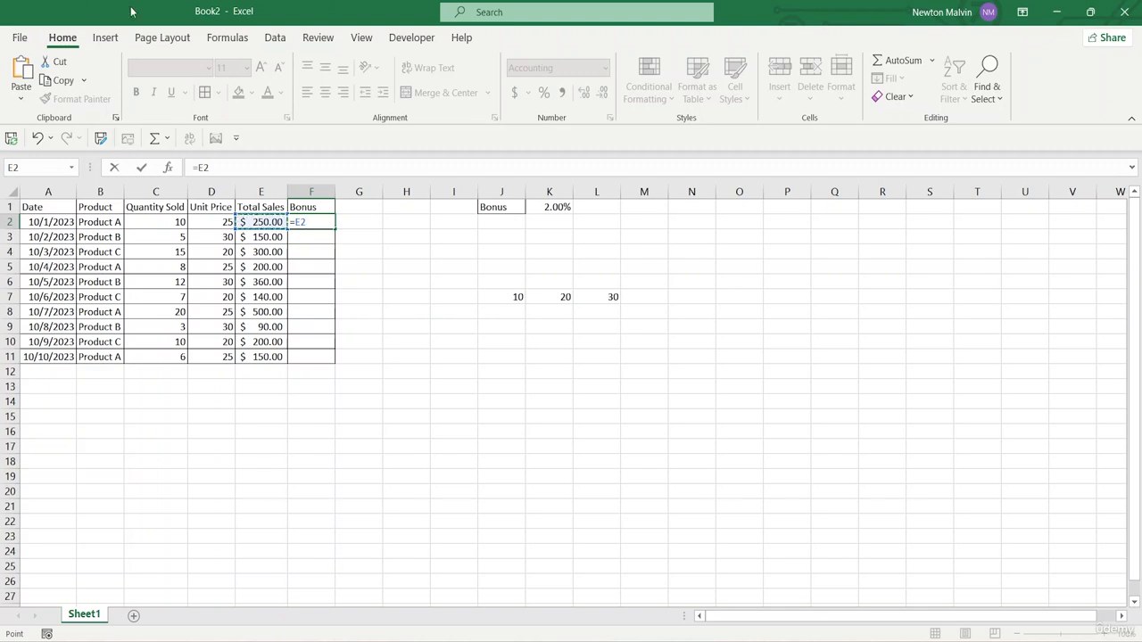
{"action": "left_click", "coordinate": [311, 222]}
{"action": "key", "text": "BackSpace"}
{"action": "key", "text": "BackSpace"}
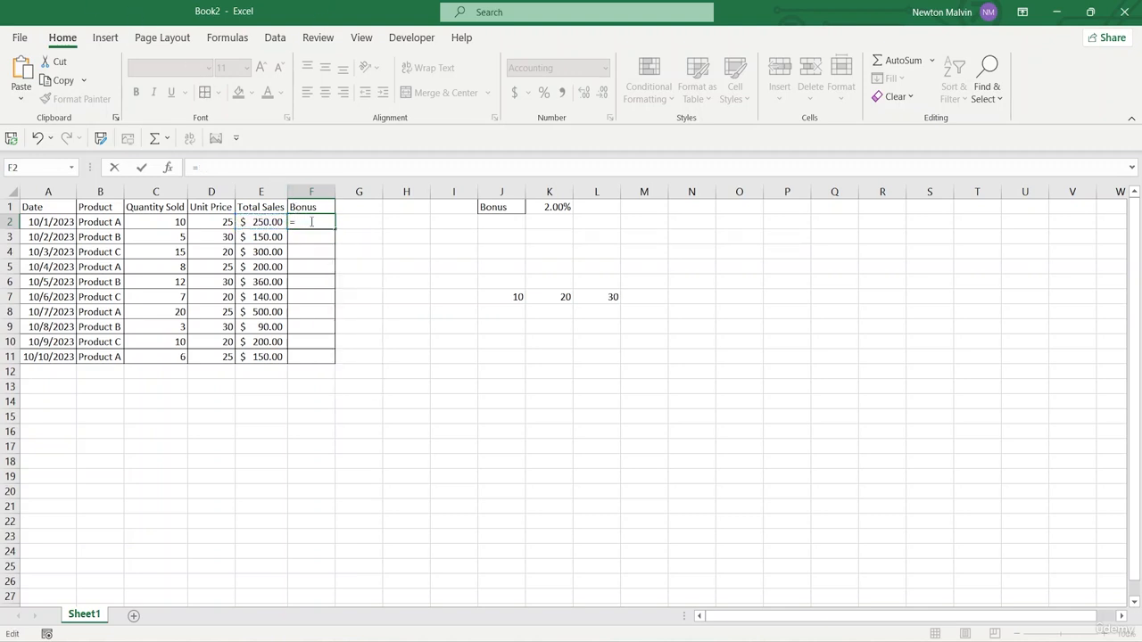
Calculate the first product's bonus in cell F2 with the formula =SUM(E2*$K$1), keeping the bonus rate cell as an absolute reference
{"action": "type", "text": "SUM"}
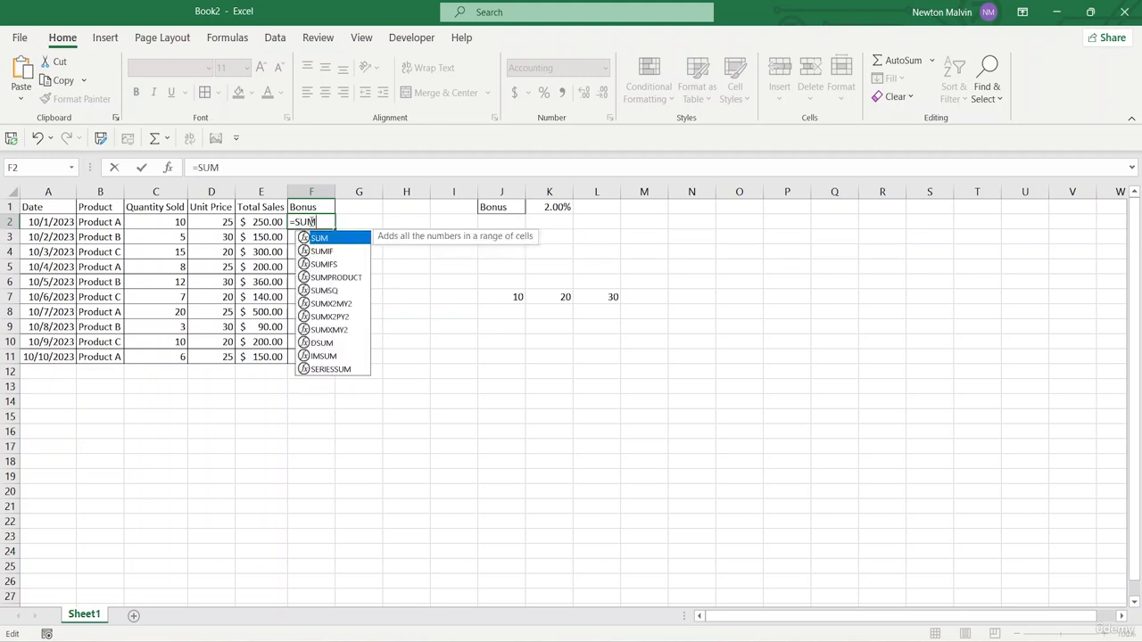
{"action": "type", "text": "("}
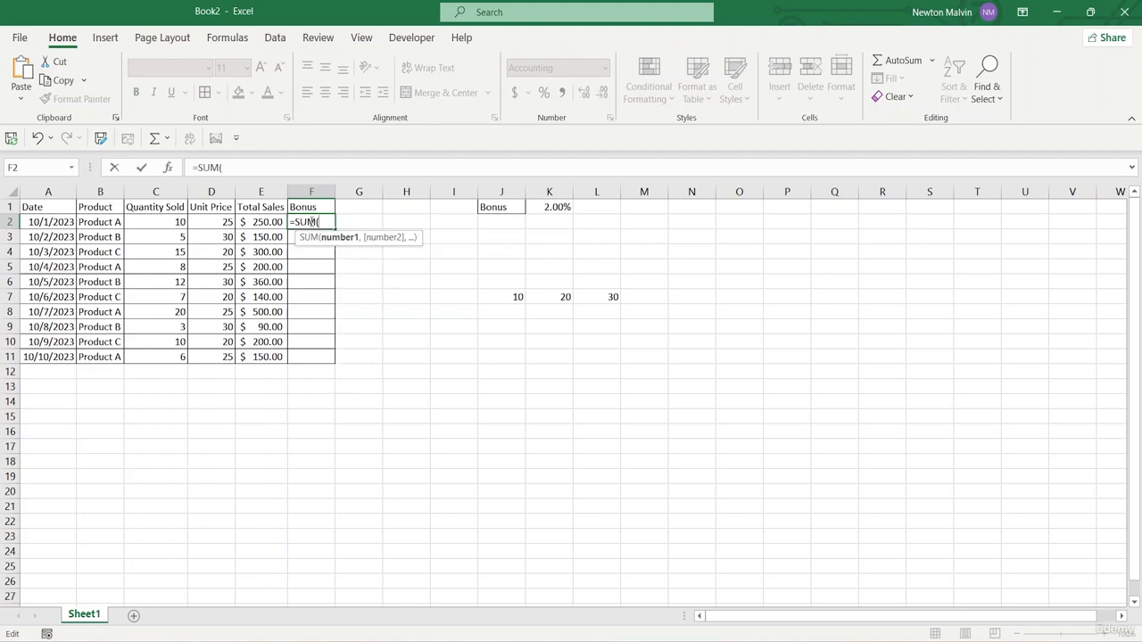
{"action": "left_click", "coordinate": [264, 223]}
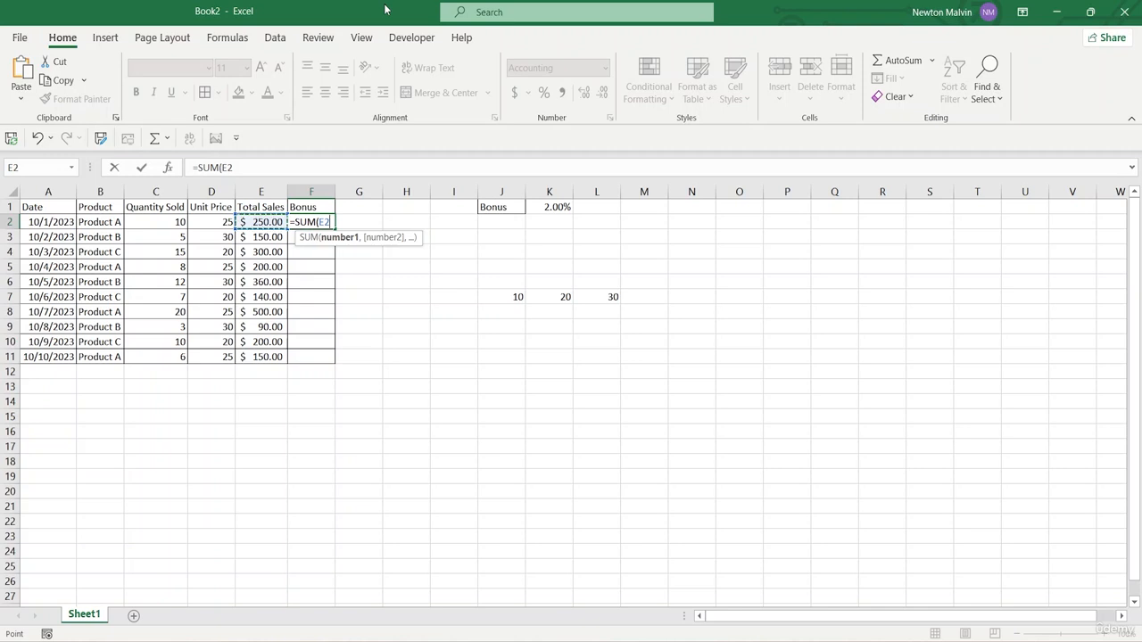
{"action": "type", "text": "*"}
{"action": "left_click", "coordinate": [536, 212]}
{"action": "key", "text": "F4"}
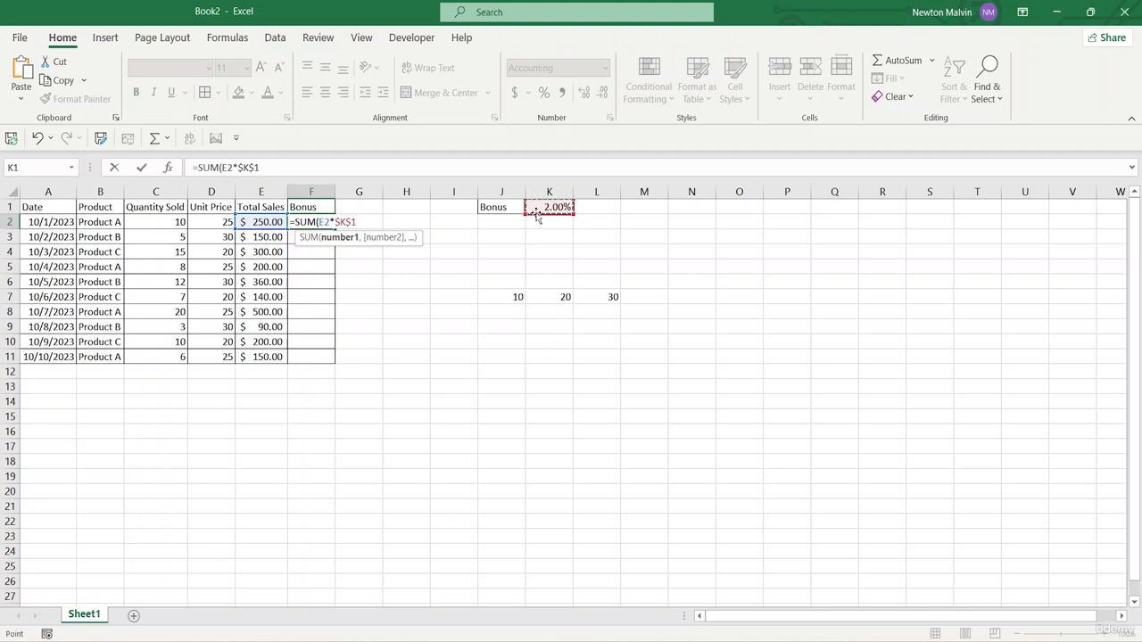
{"action": "type", "text": ")"}
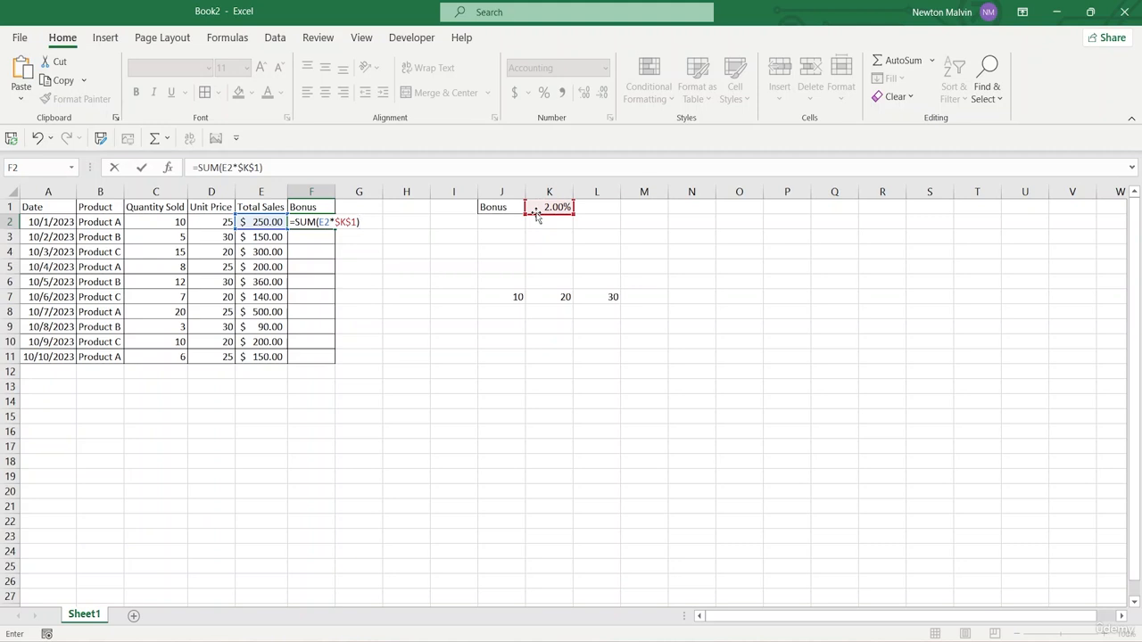
{"action": "key", "text": "Return"}
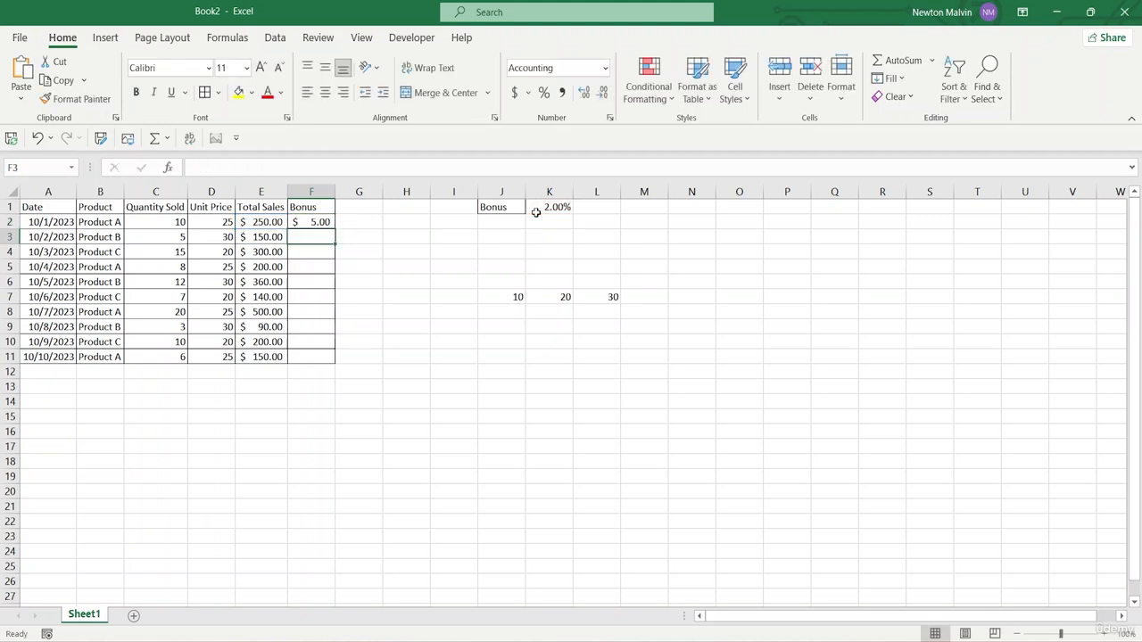
Fill the bonus formula from F2 down through F11, and review the sample cells J7:L7 and the formulas in F3 and F2
{"action": "left_click", "coordinate": [317, 222]}
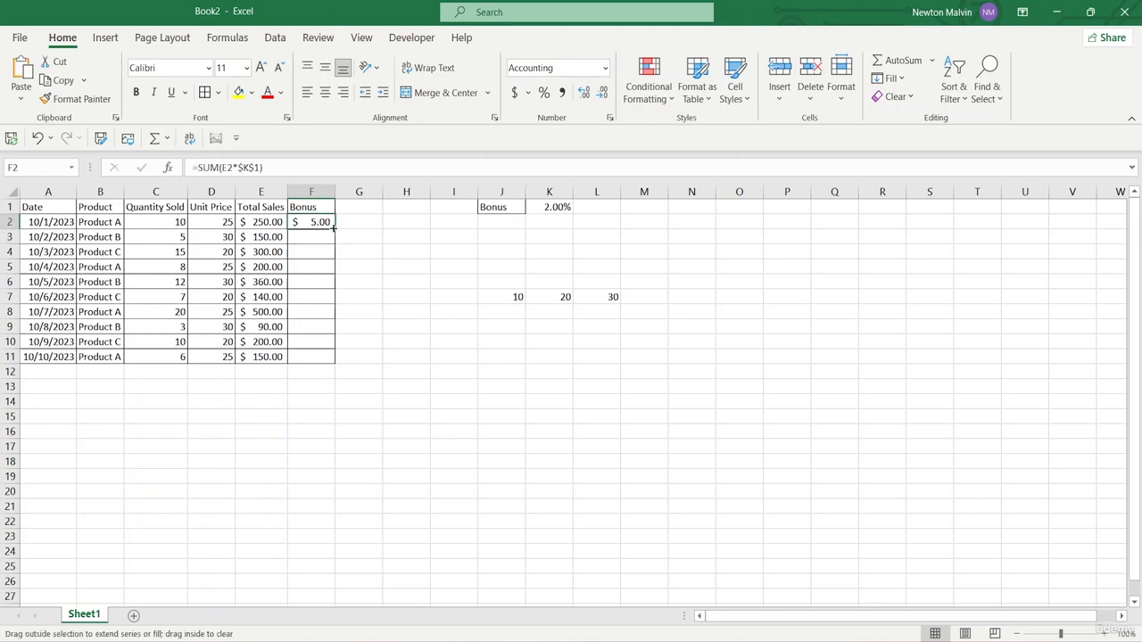
{"action": "left_click_drag", "start_coordinate": [333, 228], "coordinate": [332, 360]}
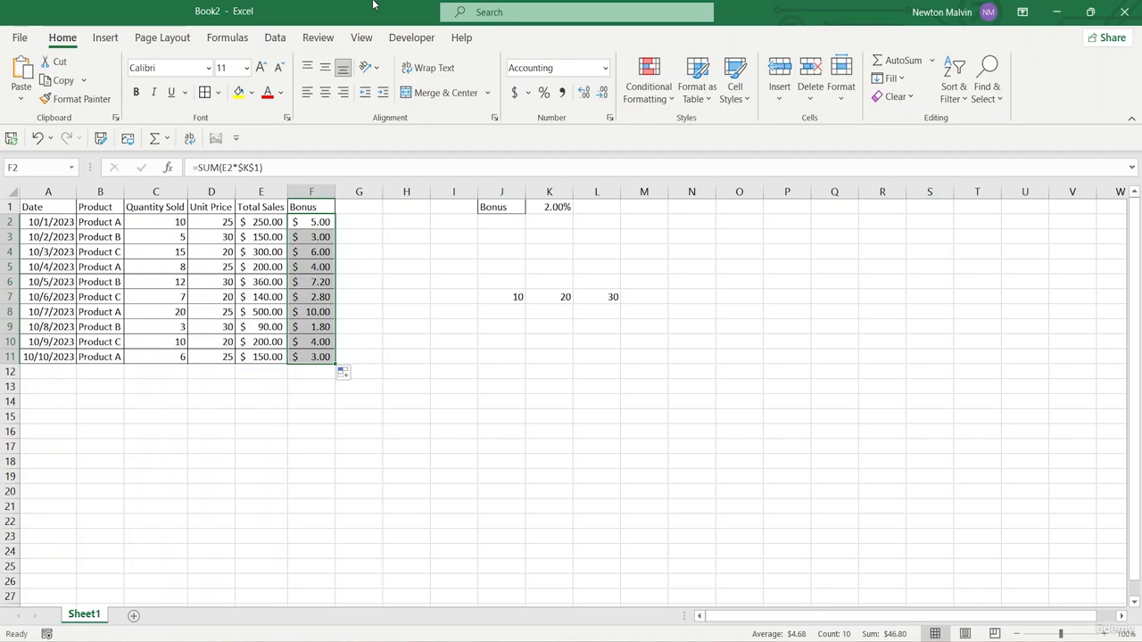
{"action": "left_click", "coordinate": [507, 292]}
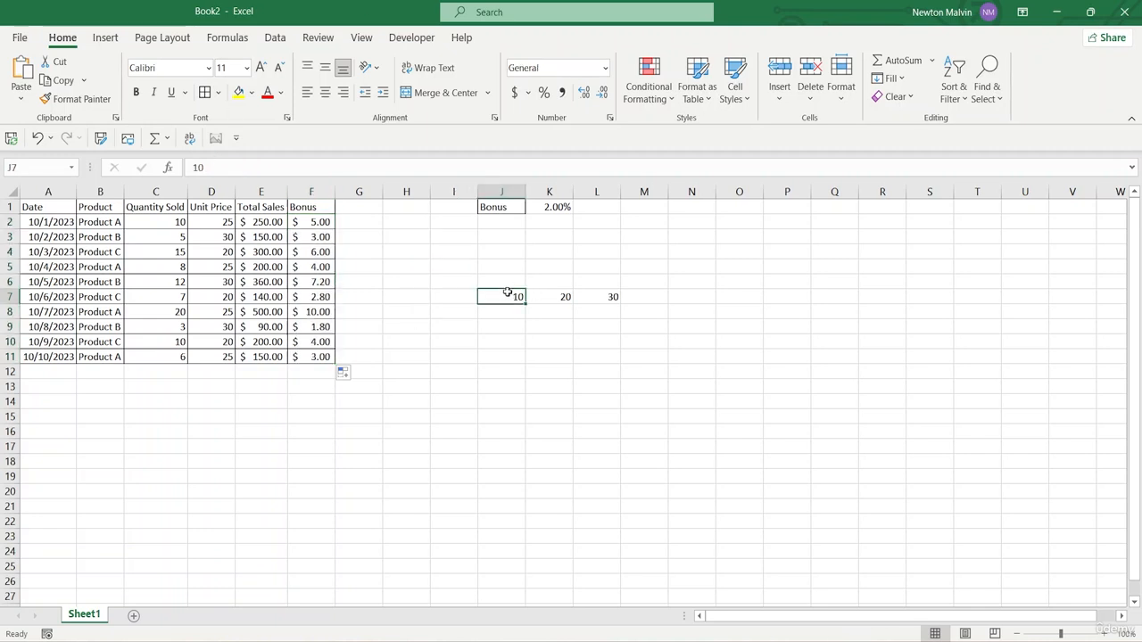
{"action": "left_click", "coordinate": [554, 295]}
{"action": "left_click", "coordinate": [610, 295]}
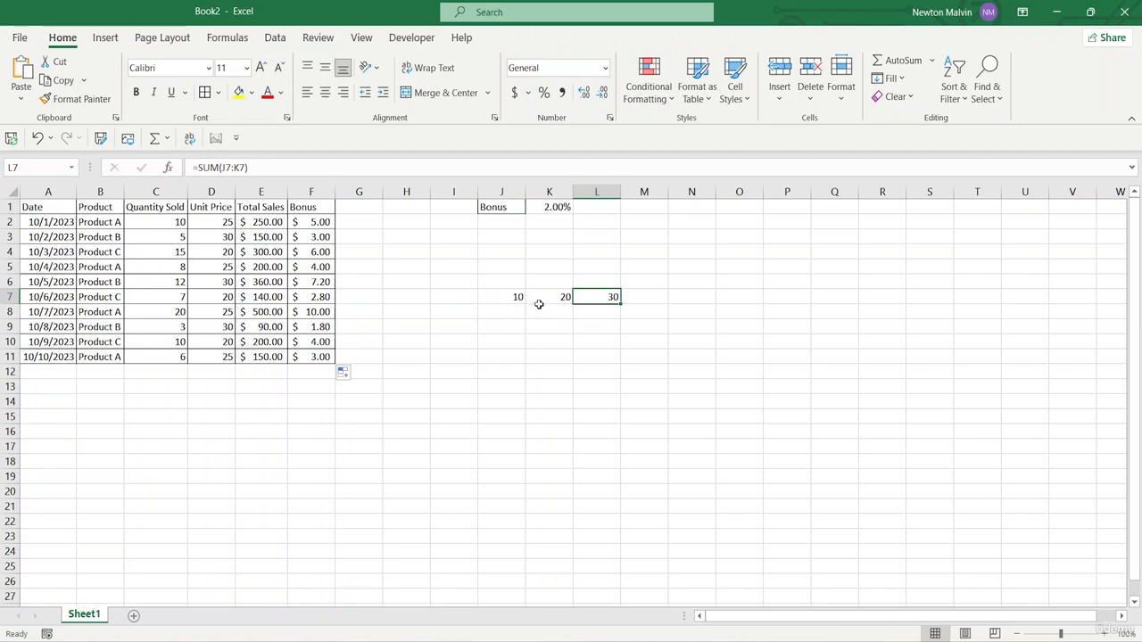
{"action": "left_click", "coordinate": [317, 236]}
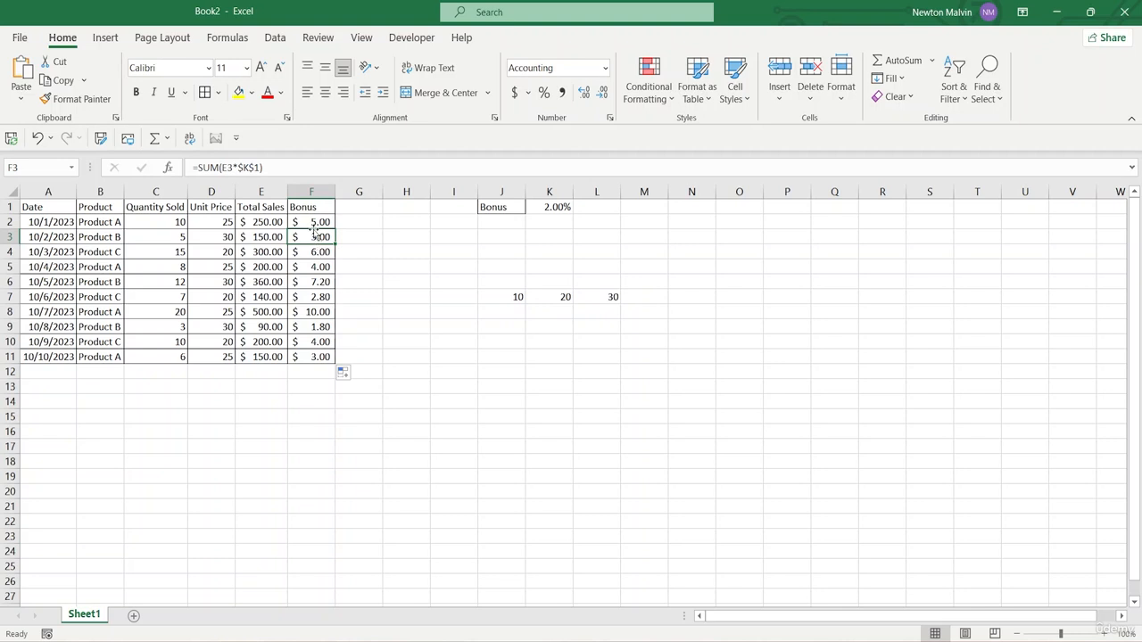
{"action": "left_click", "coordinate": [314, 223]}
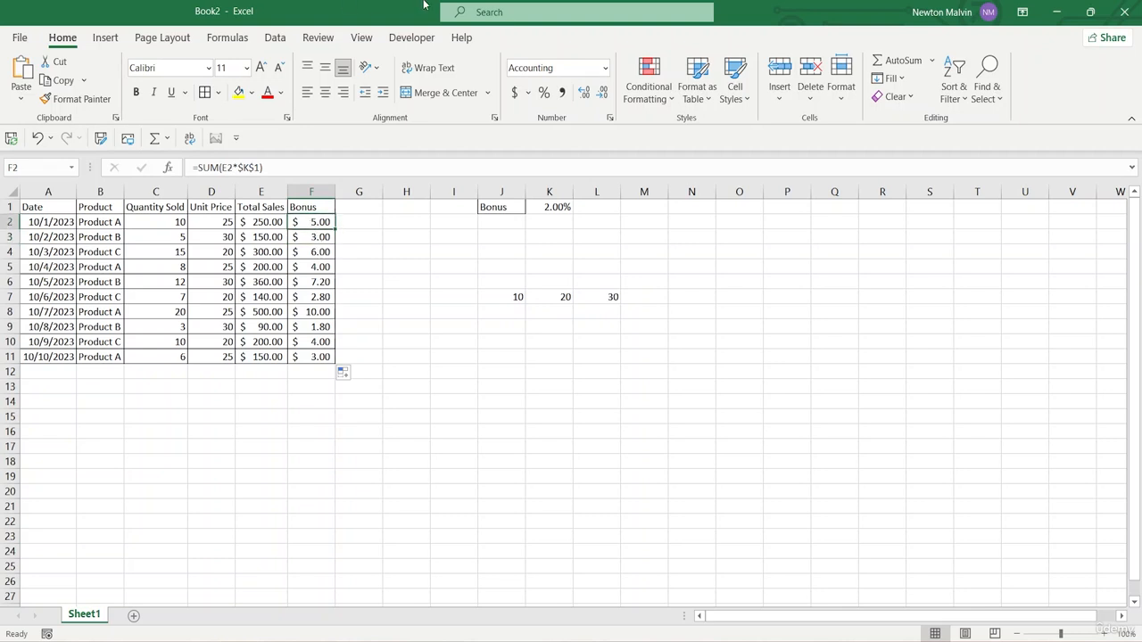